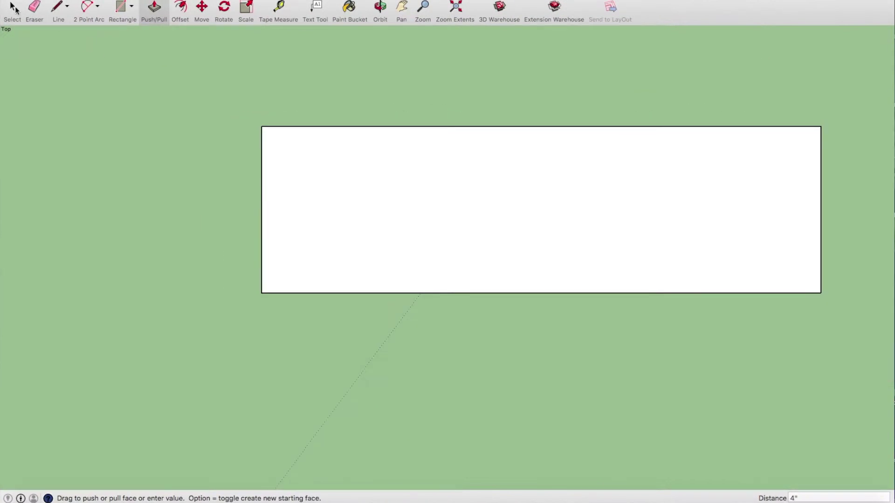
Select the entire flat rectangle and make it one group
left_click_drag(144, 79, 697, 276)
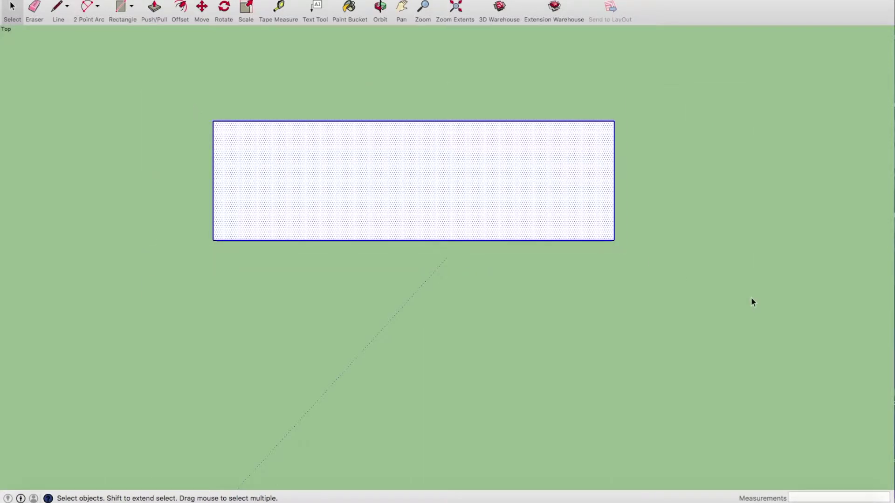
right_click(507, 210)
left_click(537, 293)
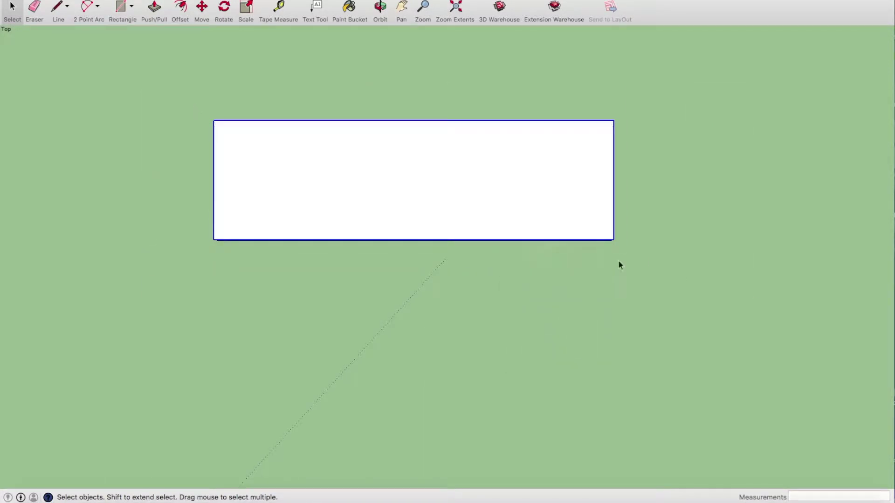
scroll(620, 257, "down", 2)
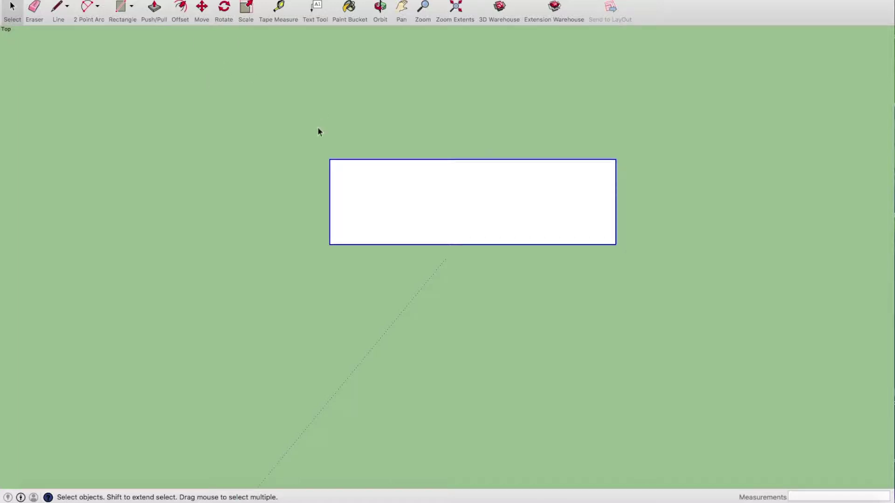
scroll(318, 132, "up", 1)
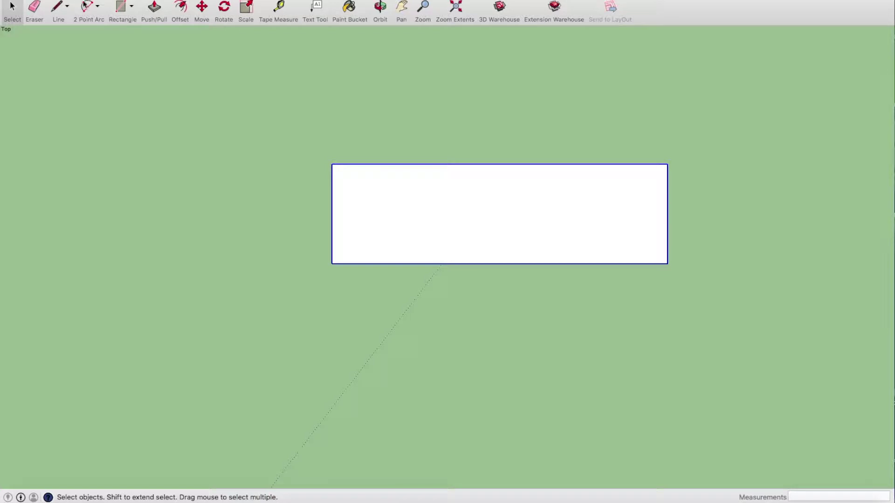
Start a line at the rectangle's top-left corner, then cancel it
left_click(56, 8)
left_click(331, 164)
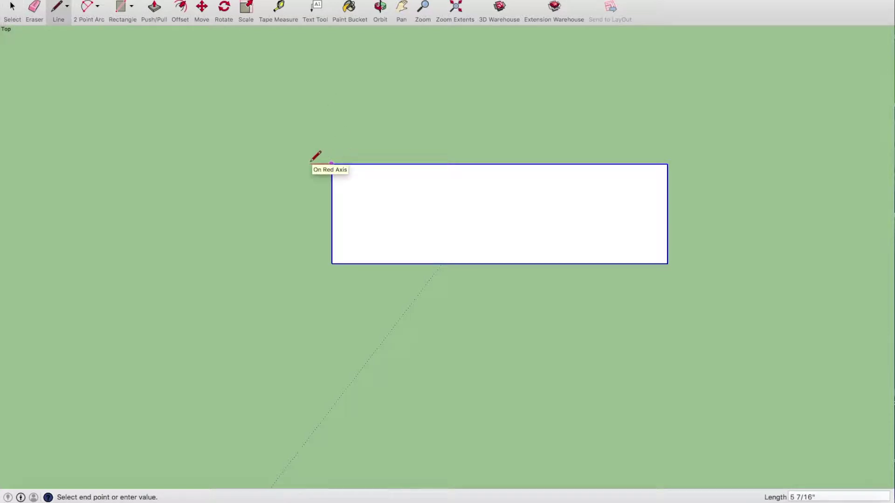
key("Escape")
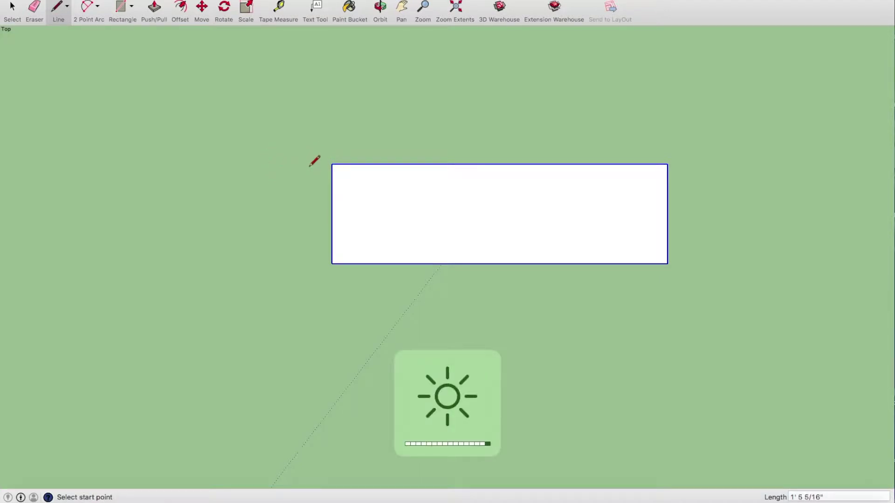
scroll(373, 191, "up", 2)
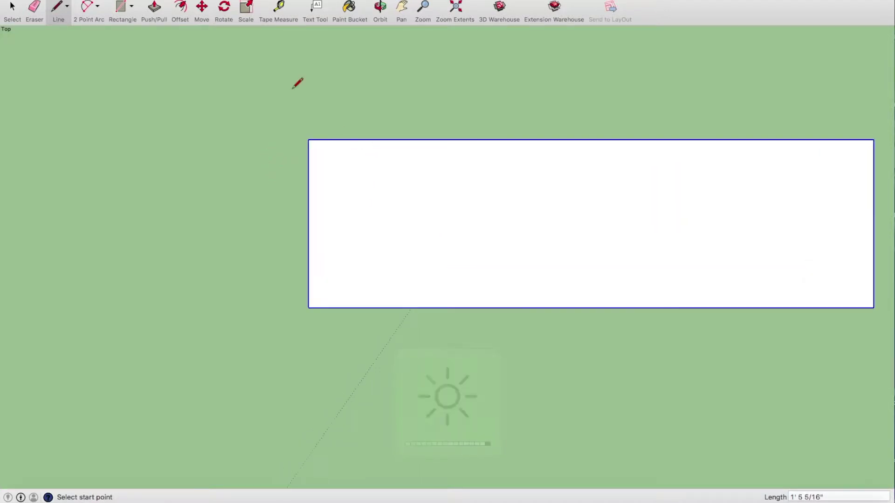
left_click(280, 8)
Place guides 0.75" inside the rectangle's top, left and right edges
left_click(347, 140)
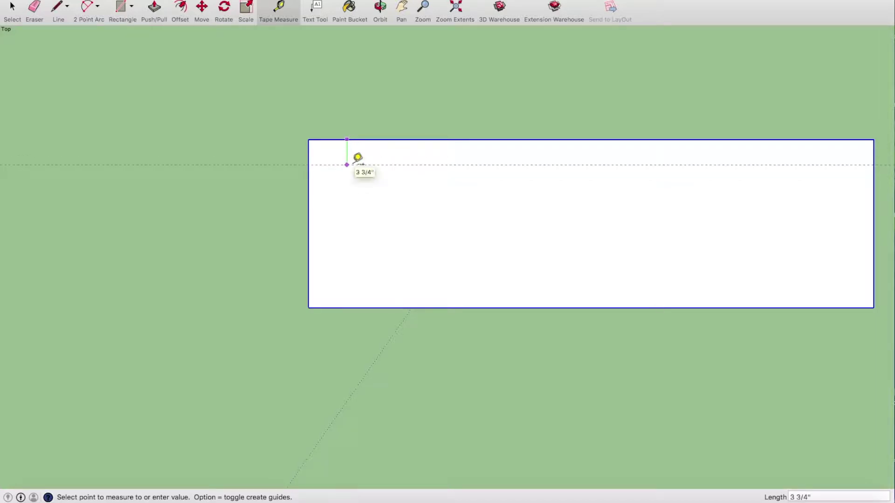
type("5")
key("Return")
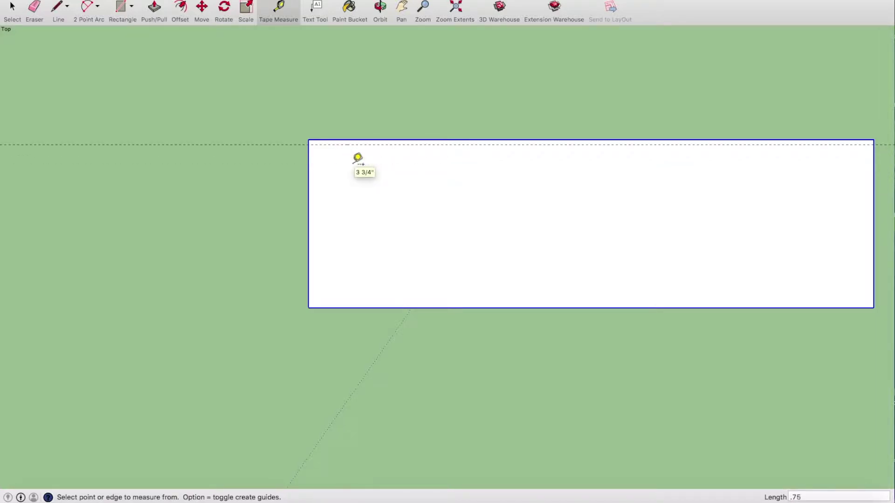
left_click(309, 152)
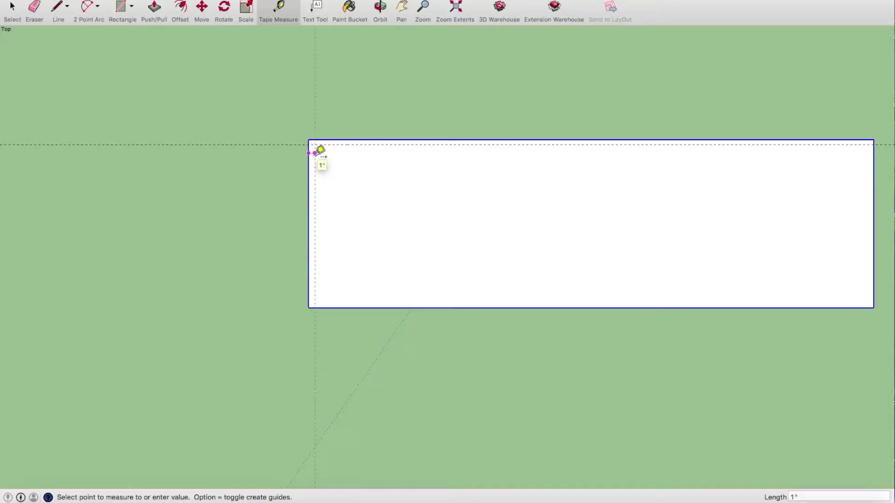
type("5")
key("Return")
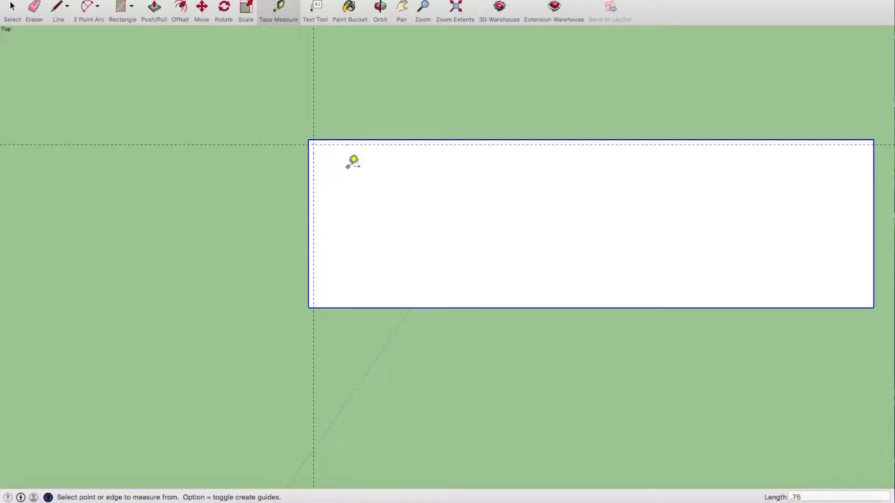
scroll(354, 163, "down", 2)
scroll(700, 179, "up", 1)
left_click(695, 182)
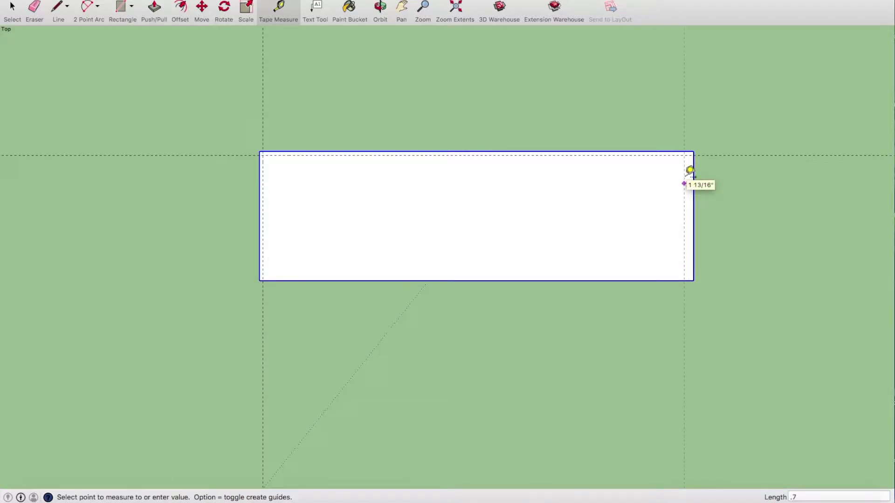
type(".75")
key("Return")
scroll(693, 172, "up", 1)
Add divider guides 25" in from each side guide, each paired with a 0.75" guide
left_click(689, 176)
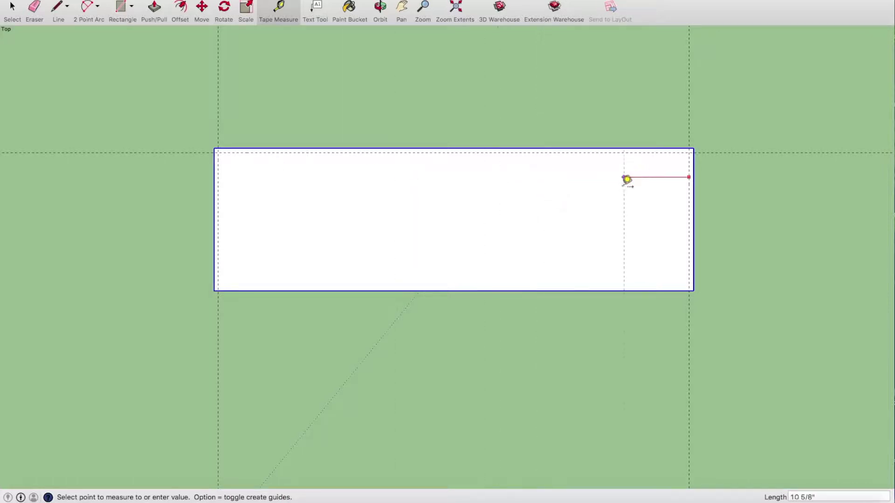
key("Return")
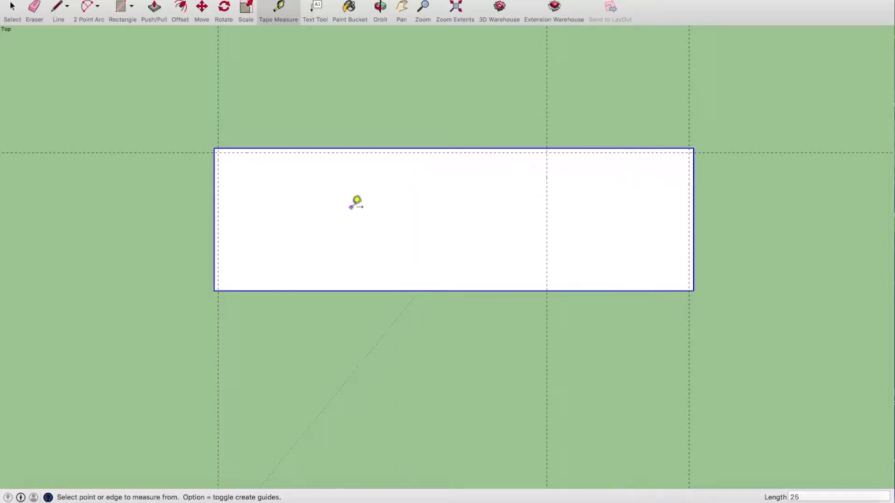
left_click(547, 176)
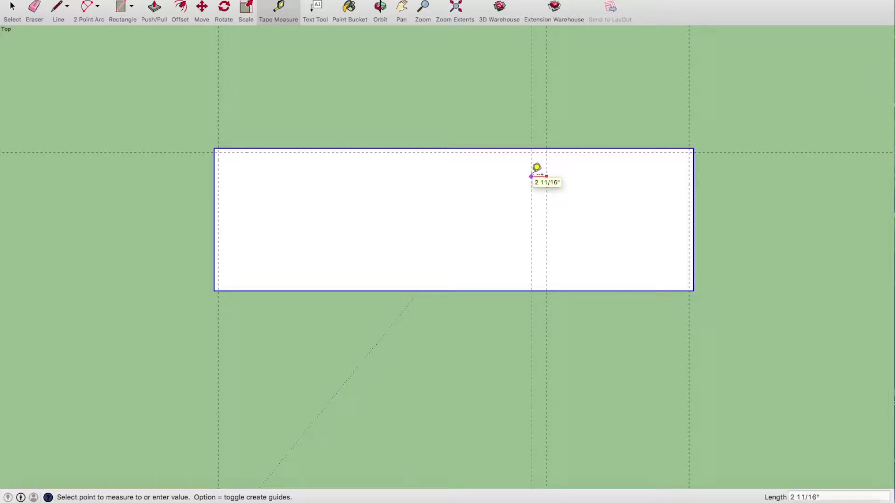
type(".75")
key("Return")
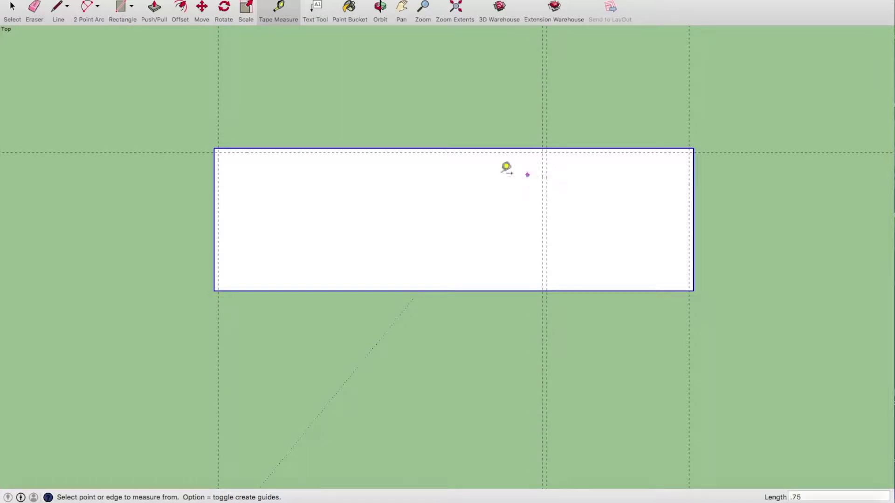
left_click(217, 173)
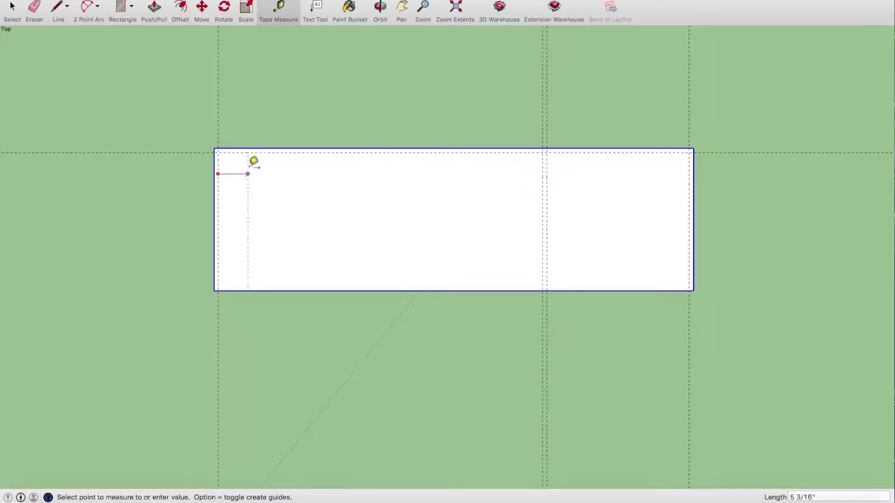
type("5")
key("Return")
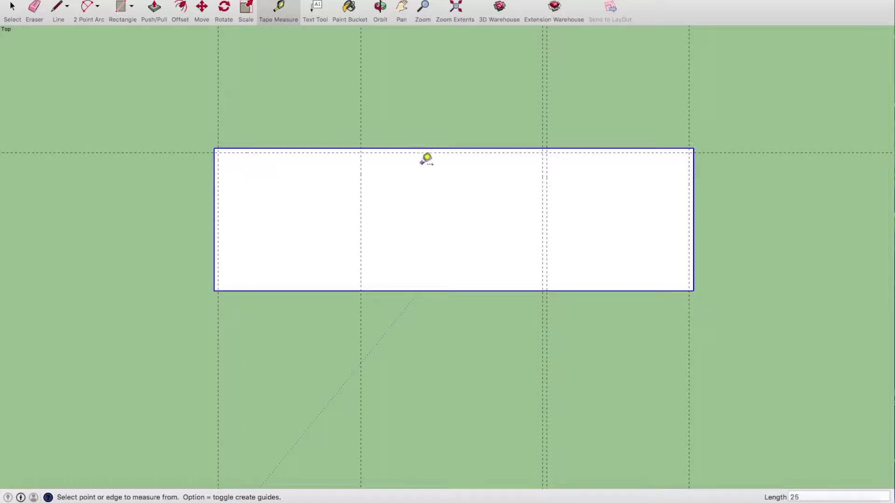
left_click(361, 175)
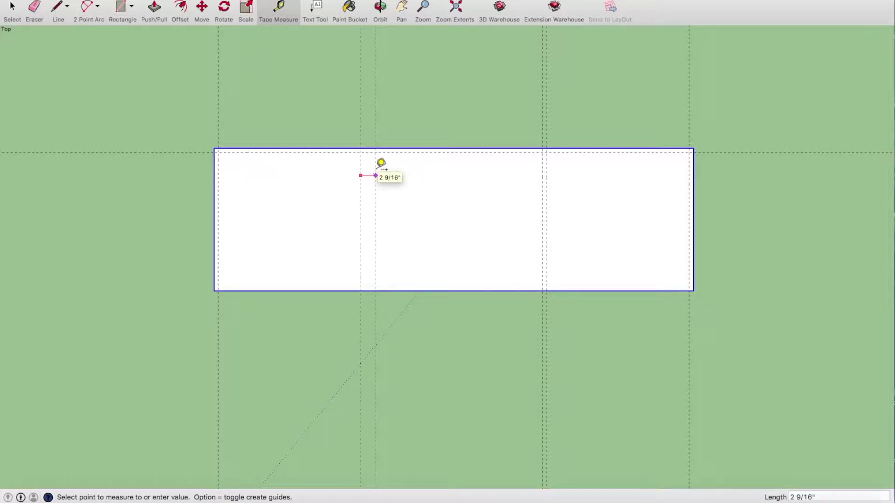
type(".75")
key("Return")
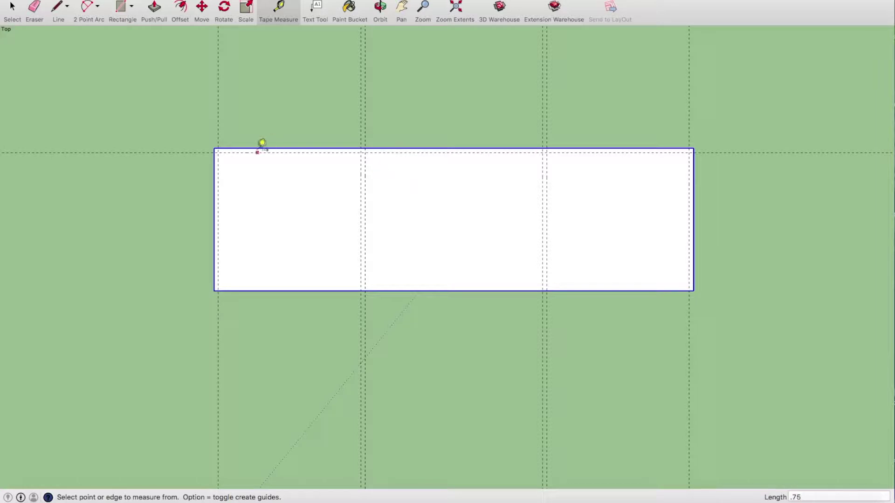
key("l")
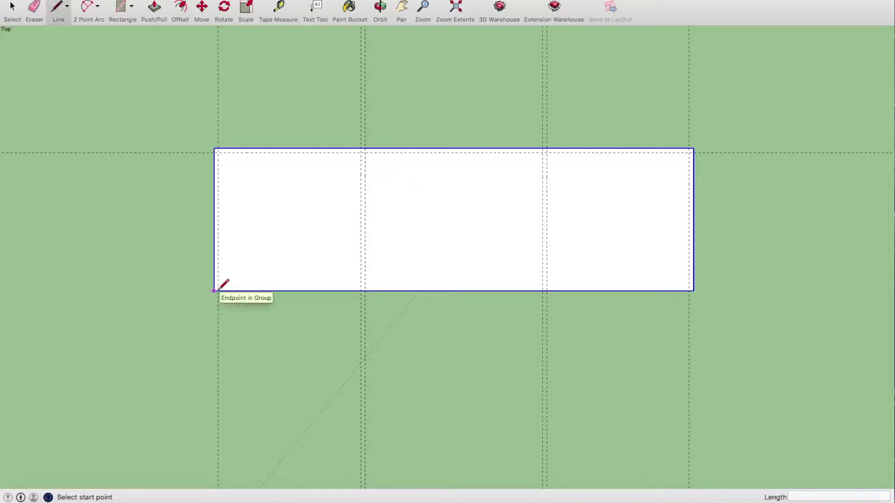
Trace the inner 3/4-inch frame edges along the top, right and left guides
left_click(215, 290)
left_click(214, 149)
left_click(693, 149)
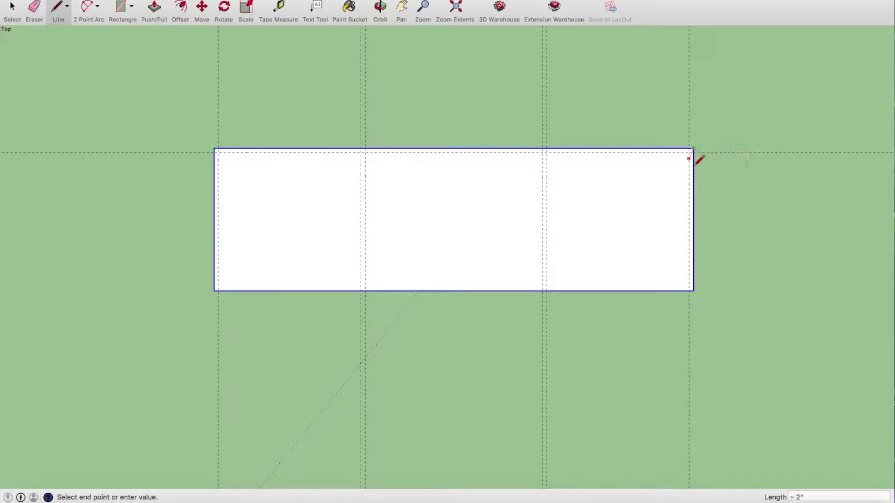
left_click(693, 291)
scroll(695, 283, "up", 2)
scroll(693, 281, "up", 2)
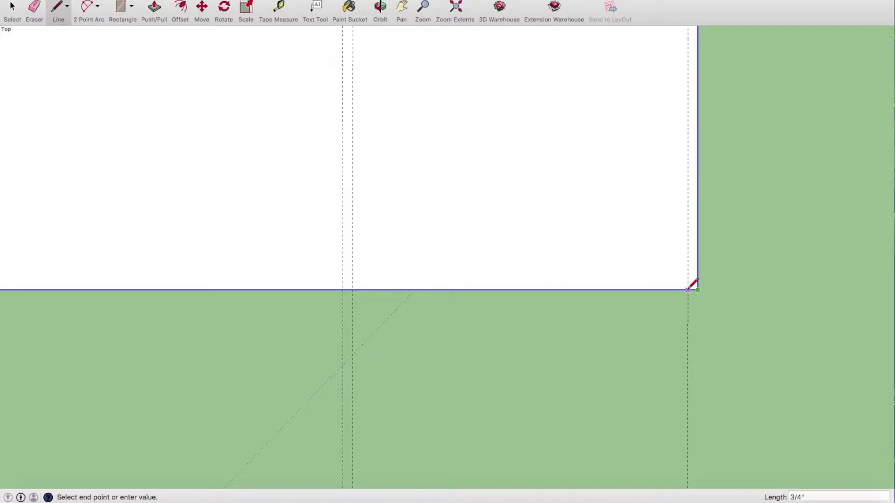
scroll(693, 281, "down", 4)
scroll(689, 130, "up", 2)
scroll(689, 124, "up", 1)
left_click(692, 132)
scroll(426, 133, "down", 1)
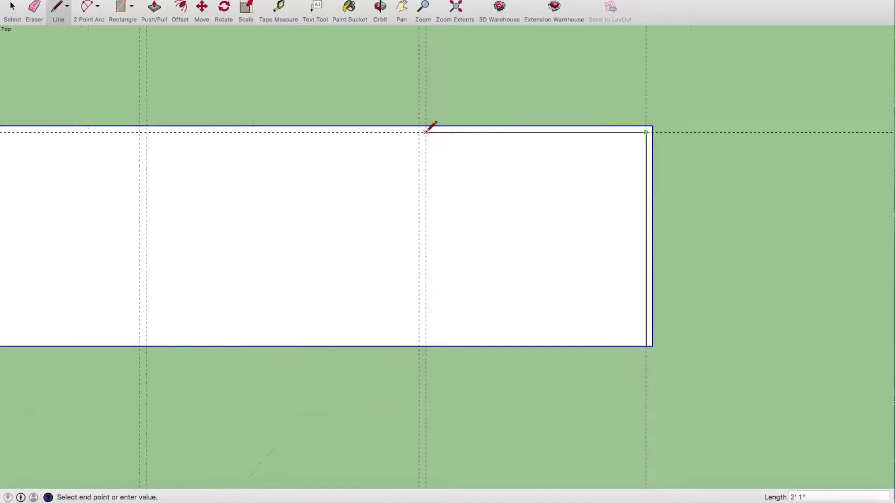
scroll(425, 131, "down", 3)
scroll(200, 132, "up", 1)
scroll(206, 133, "up", 1)
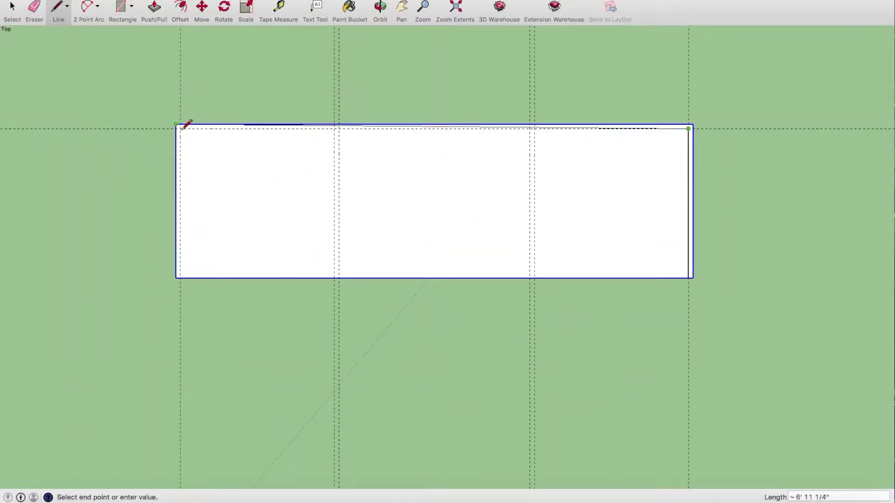
left_click(180, 128)
left_click(181, 277)
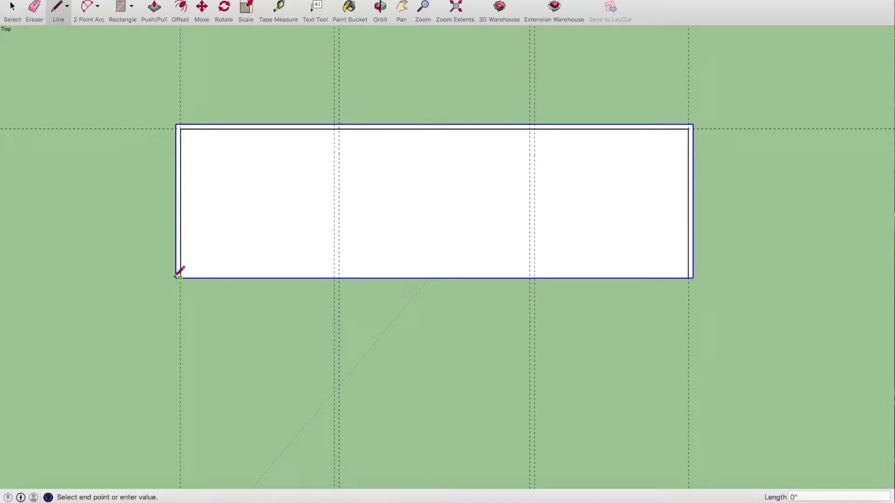
left_click(180, 277)
scroll(342, 124, "up", 2)
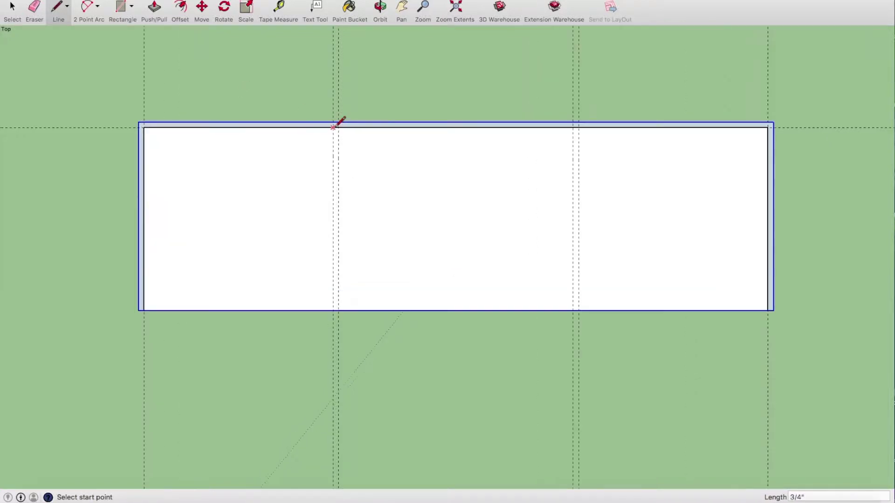
Draw the left divider strip's two vertical edges across the rectangle
left_click(333, 126)
left_click(333, 311)
left_click(338, 310)
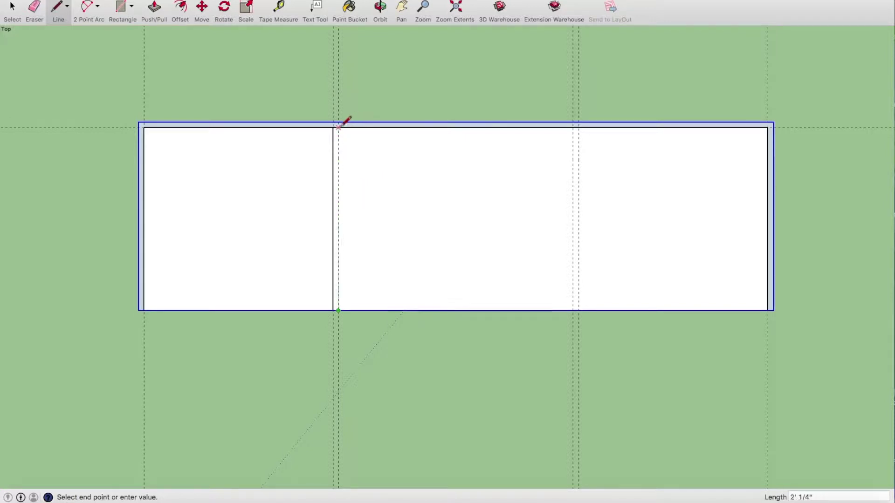
left_click(343, 126)
left_click(333, 126)
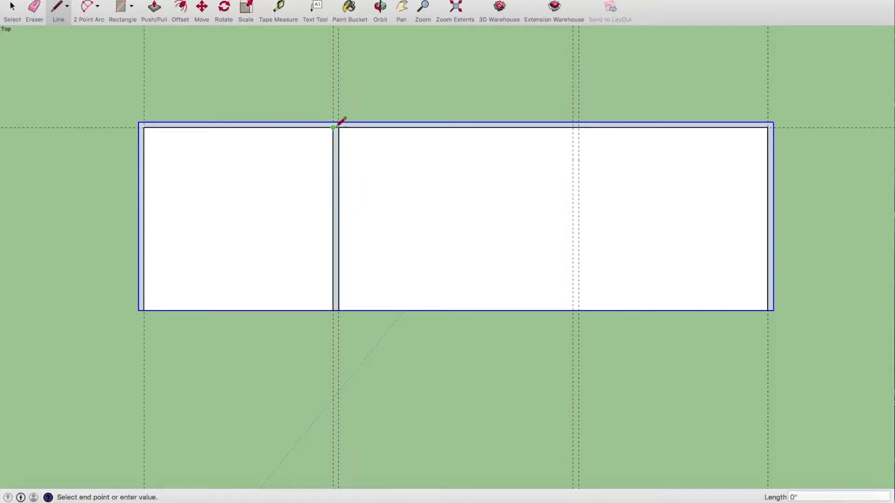
key("Escape")
Draw the right divider strip's vertical edges across the rectangle
left_click(573, 127)
left_click(579, 127)
left_click(579, 311)
left_click(578, 127)
left_click(572, 127)
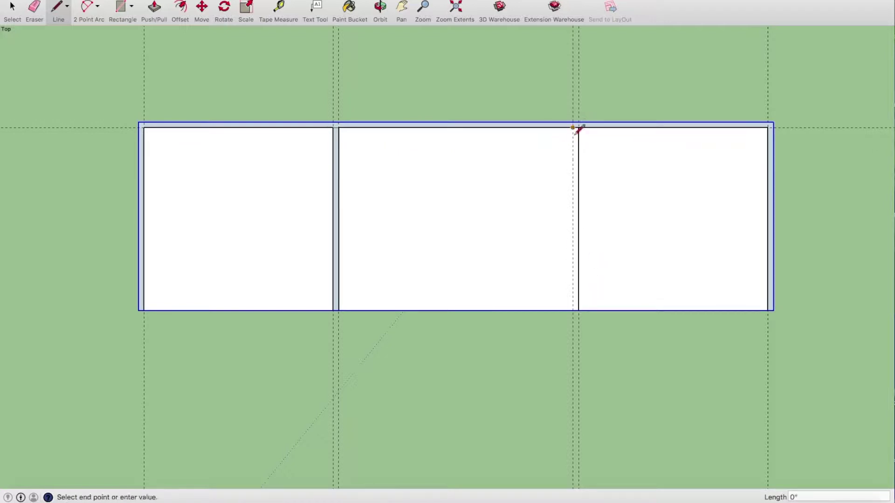
left_click(580, 309)
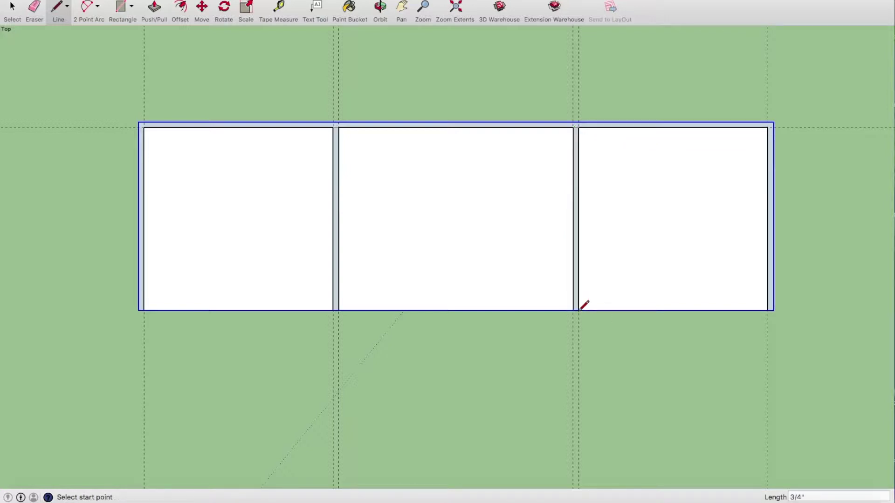
left_click(150, 8)
left_click(166, 129)
type("24")
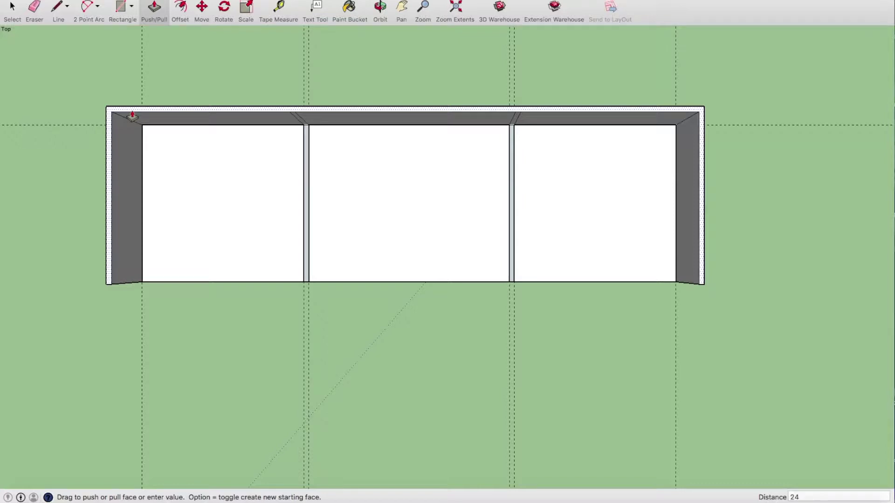
Raise the walls and dividers 2' and pull a top panel across the full cabinet length
key("Return")
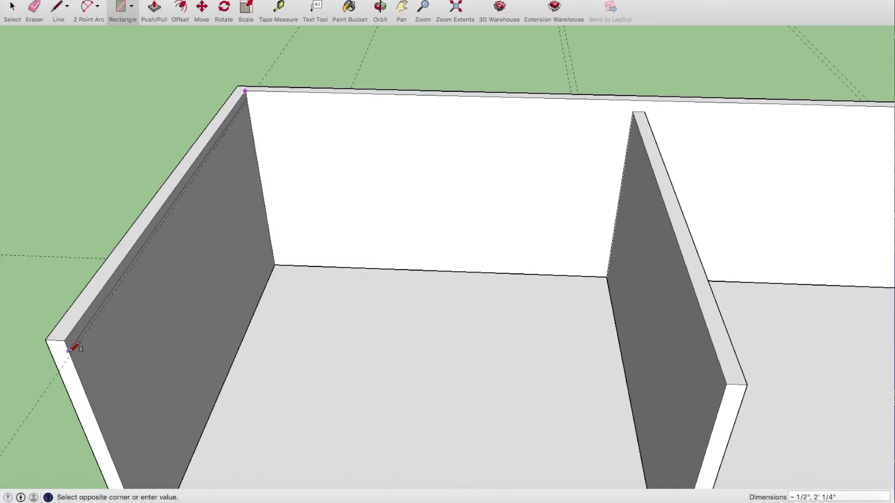
left_click(72, 351)
left_click(154, 12)
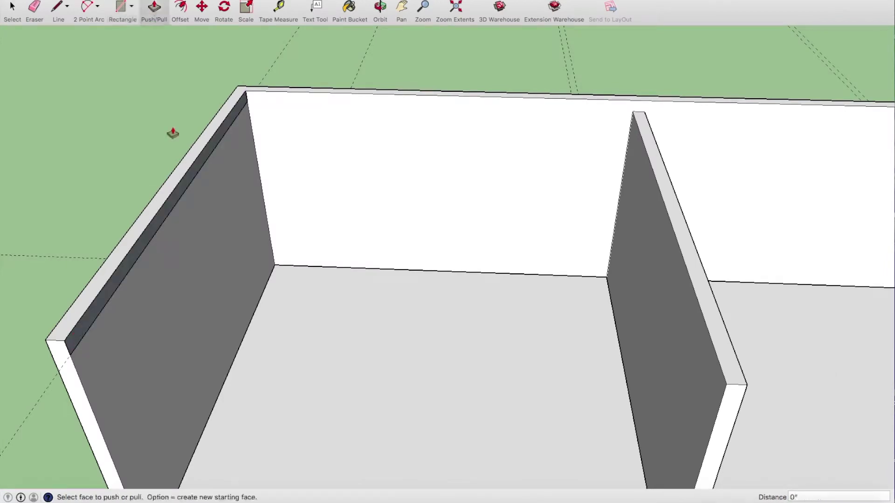
left_click(182, 196)
scroll(208, 188, "down", 5)
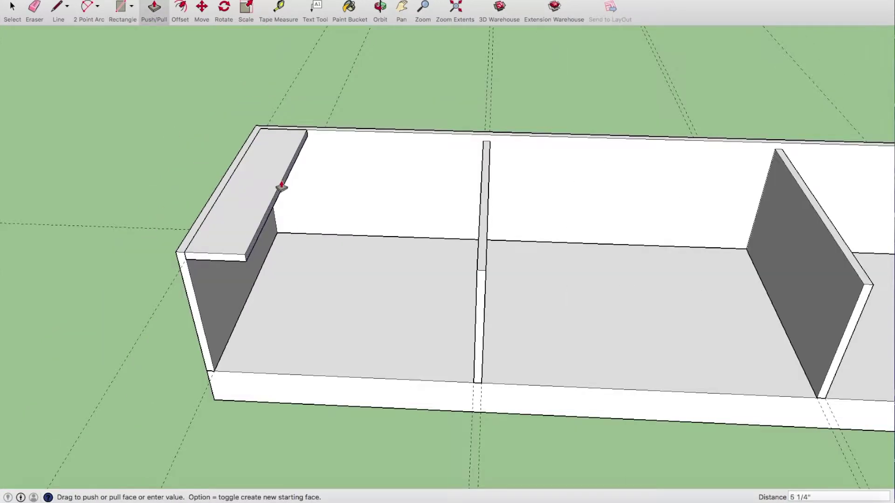
scroll(280, 186, "down", 3)
scroll(667, 229, "up", 2)
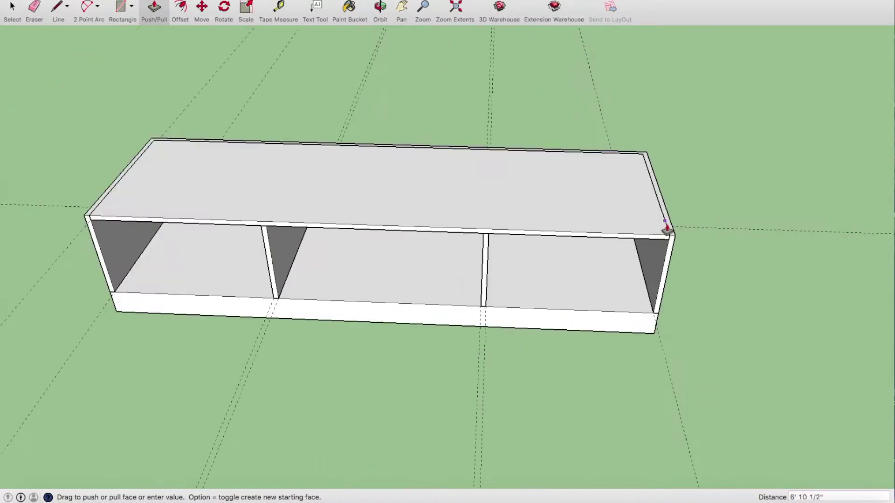
scroll(675, 256, "up", 2)
scroll(672, 247, "up", 2)
left_click(672, 247)
scroll(653, 239, "down", 5)
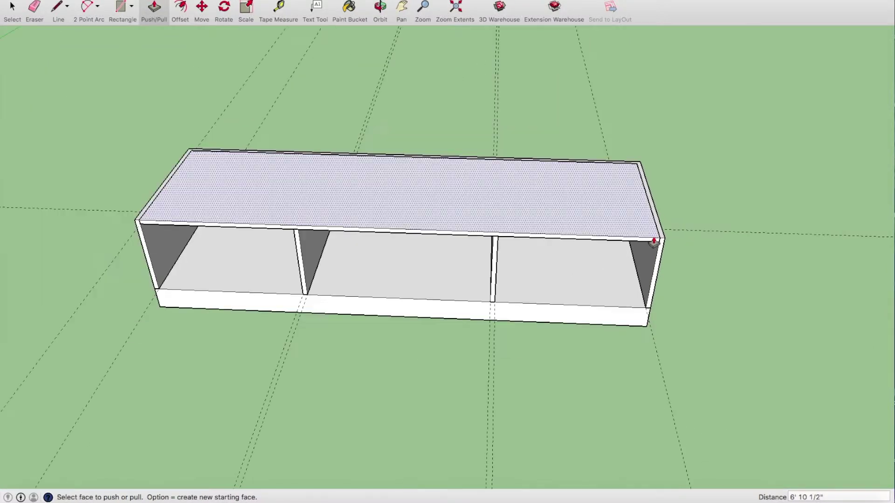
scroll(523, 200, "down", 3)
scroll(523, 199, "up", 2)
Orbit around the cabinet to inspect its three open compartments
left_click(382, 7)
mouse_move(104, 236)
left_mouse_down()
mouse_move(480, 148)
mouse_move(524, 112)
mouse_move(783, 293)
mouse_move(581, 204)
mouse_move(511, 306)
mouse_move(449, 261)
left_mouse_up()
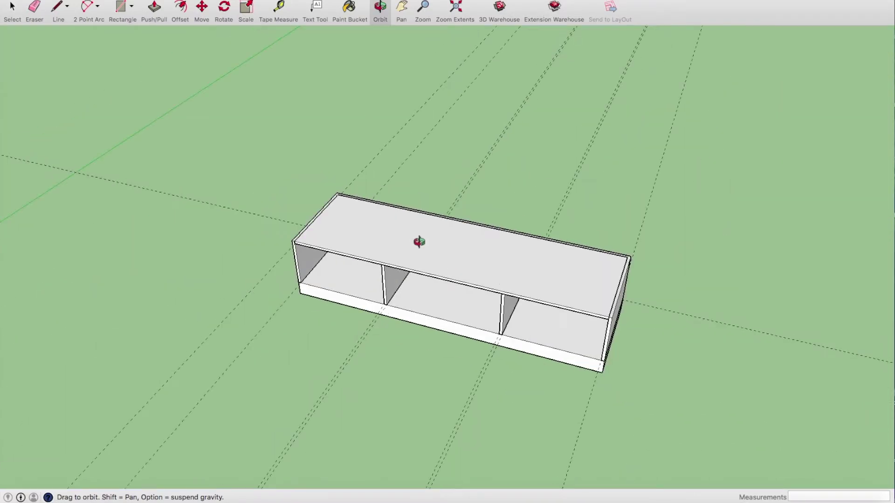
scroll(324, 195, "up", 3)
scroll(314, 194, "up", 3)
scroll(419, 197, "up", 2)
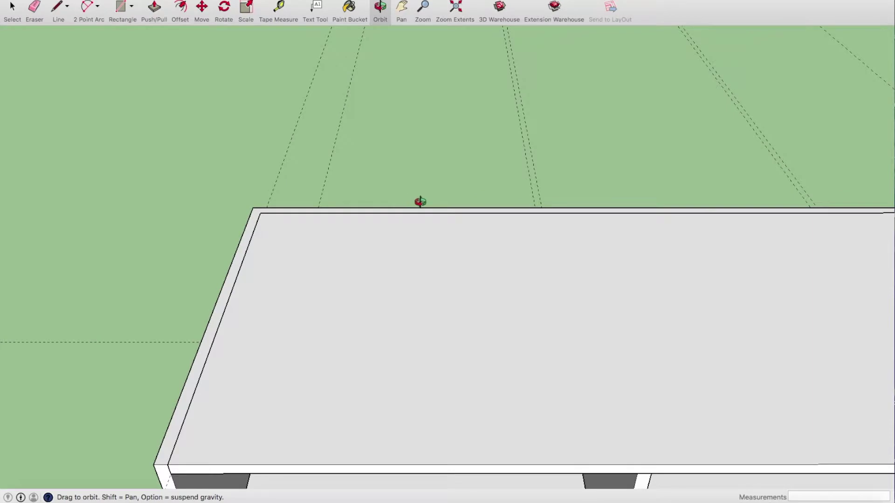
left_click_drag(420, 201, 379, 233)
scroll(410, 240, "down", 3)
scroll(431, 232, "down", 2)
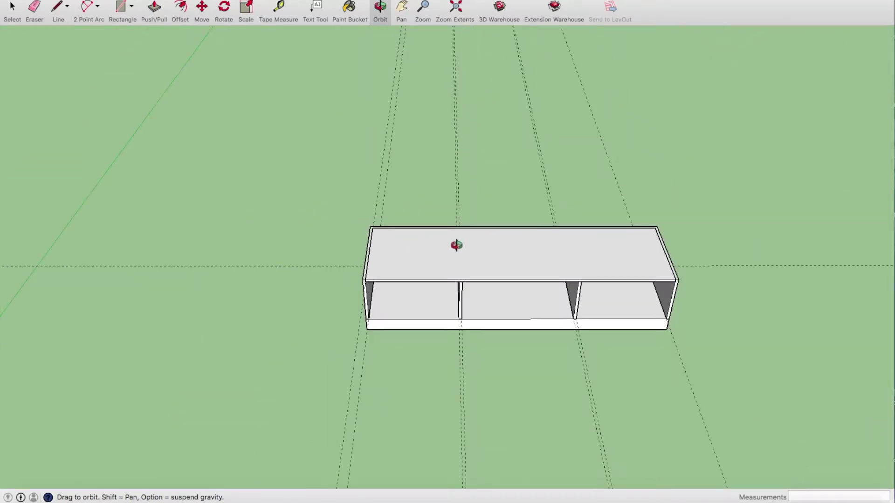
scroll(455, 244, "up", 3)
mouse_move(543, 236)
left_mouse_down()
mouse_move(460, 219)
mouse_move(432, 142)
mouse_move(447, 236)
mouse_move(521, 164)
mouse_move(524, 206)
mouse_move(242, 300)
mouse_move(569, 325)
mouse_move(361, 368)
left_mouse_up()
scroll(361, 368, "up", 3)
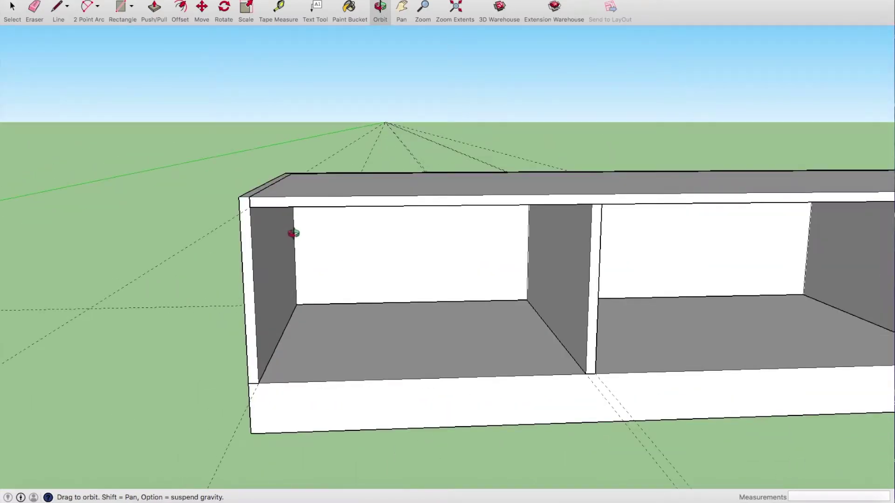
scroll(294, 233, "down", 3)
key("F12")
key("F12")
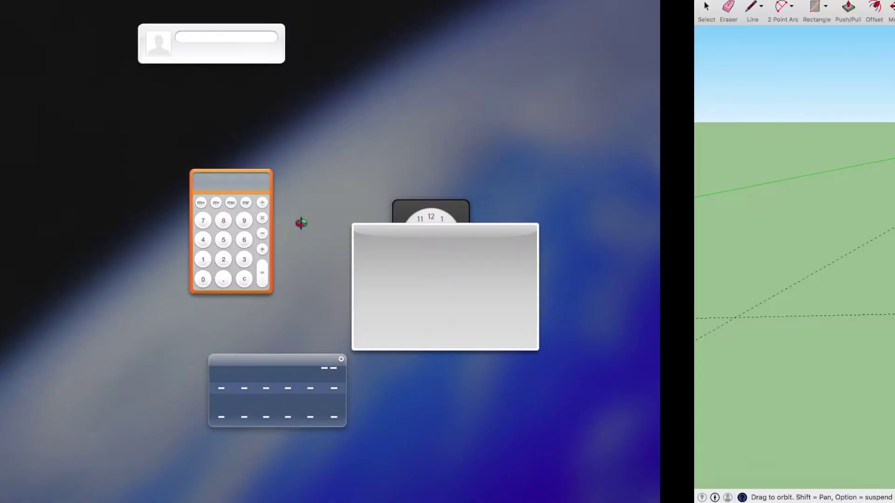
mouse_move(296, 223)
left_mouse_down()
mouse_move(236, 299)
mouse_move(217, 188)
left_mouse_up()
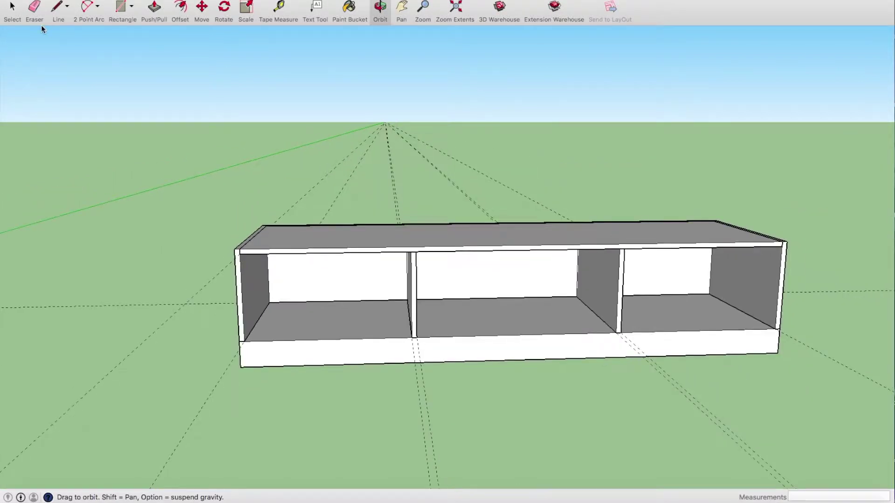
left_click(12, 9)
Select the whole three-compartment cabinet and make it a single group
left_click_drag(80, 117, 813, 423)
right_click(673, 274)
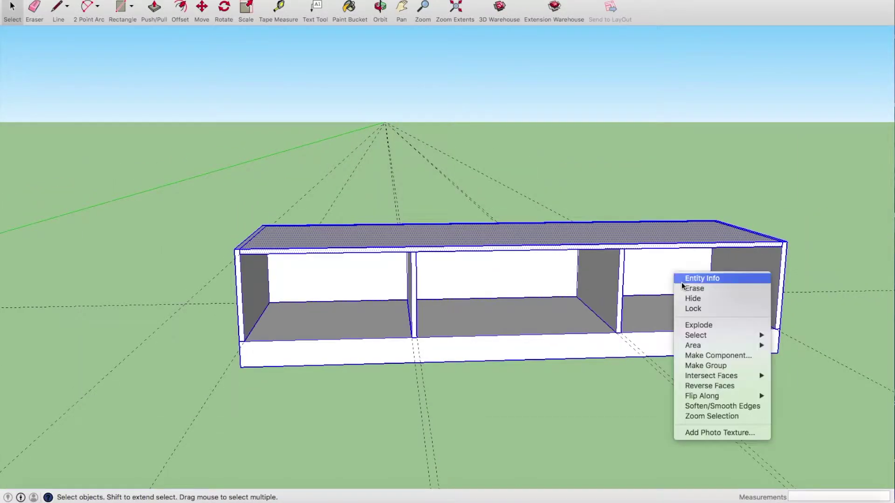
left_click(705, 366)
scroll(247, 208, "up", 2)
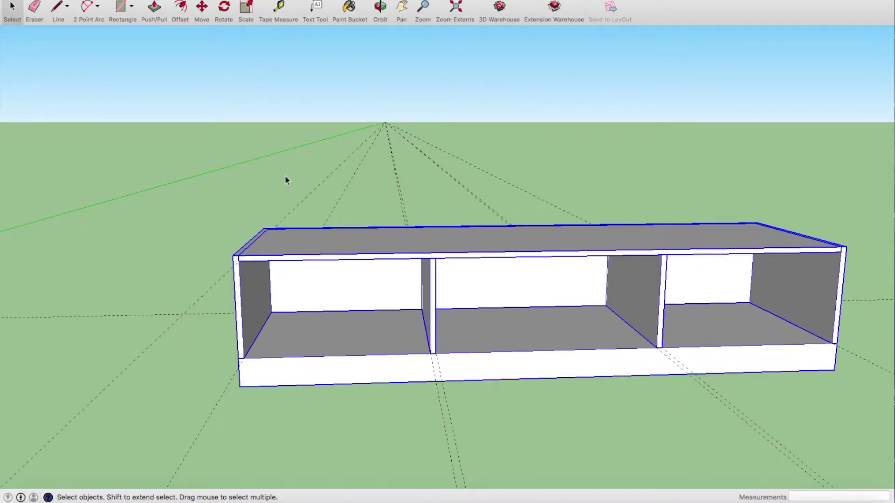
scroll(286, 180, "down", 1)
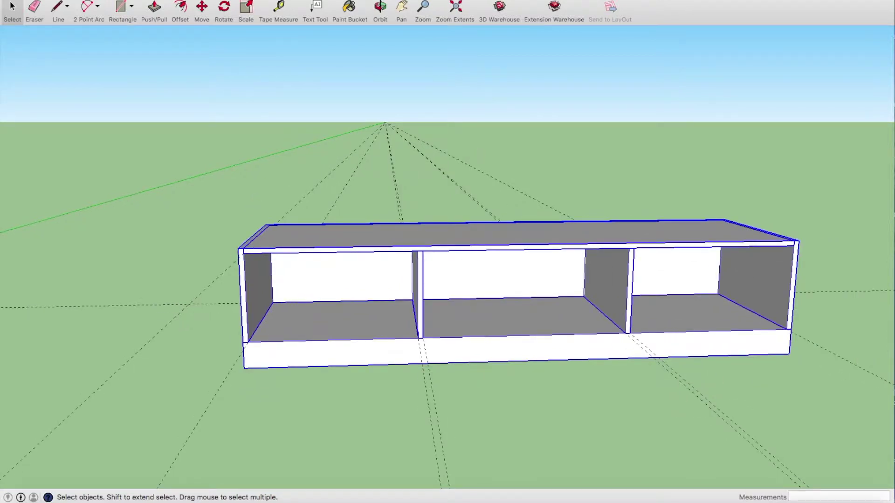
Remove all dashed guide lines with Edit > Delete Guides
left_click(105, 0)
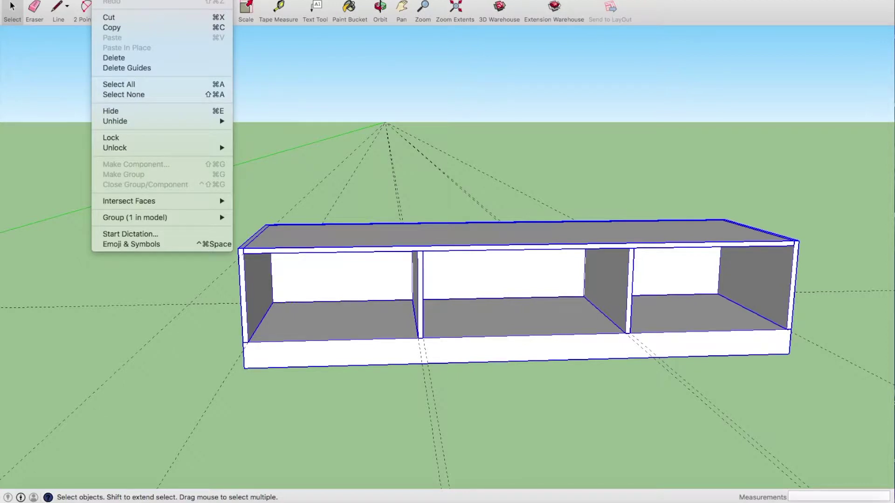
left_click(126, 68)
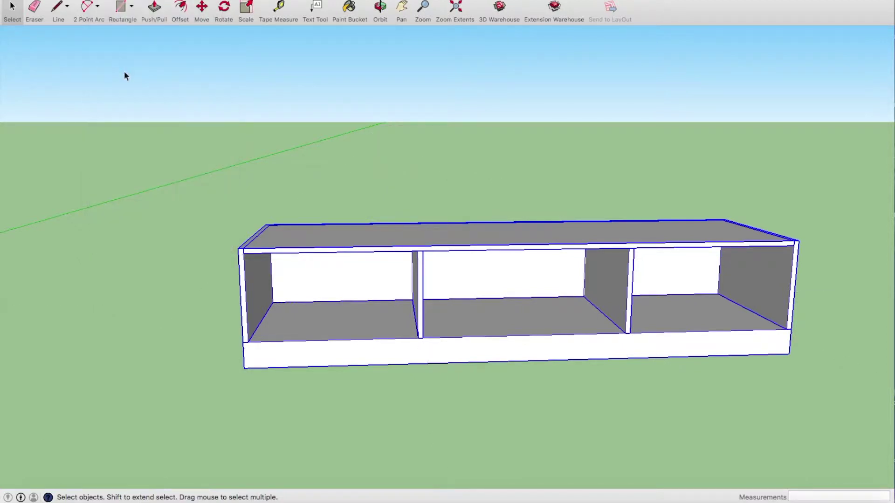
scroll(397, 252, "up", 2)
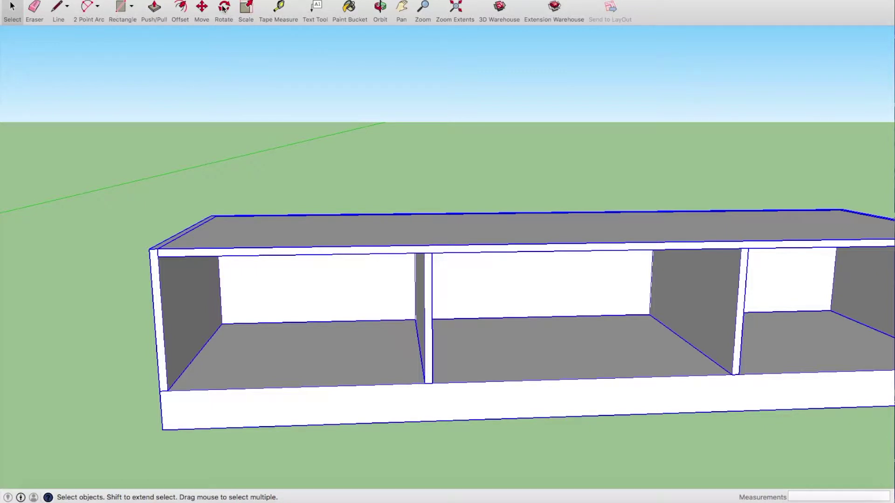
left_click(278, 7)
Place .125" offset guides from the cabinet's top front edge and left edge
scroll(176, 243, "up", 2)
scroll(176, 237, "up", 2)
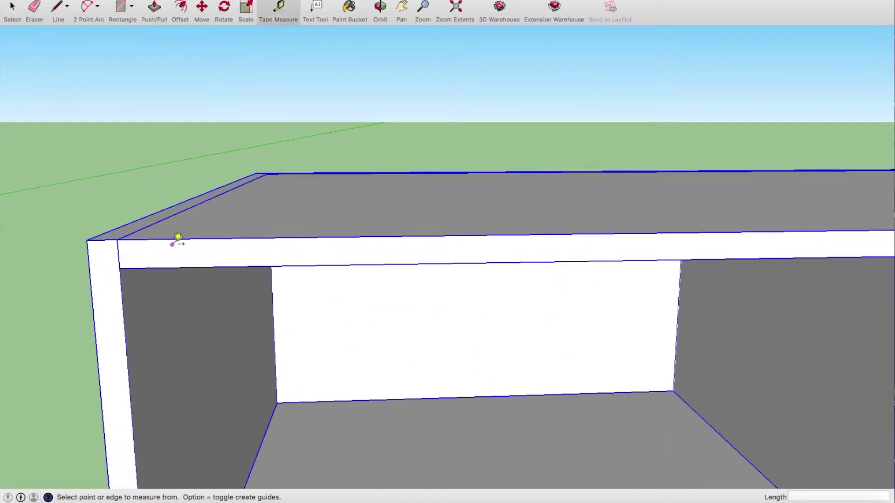
left_click(171, 238)
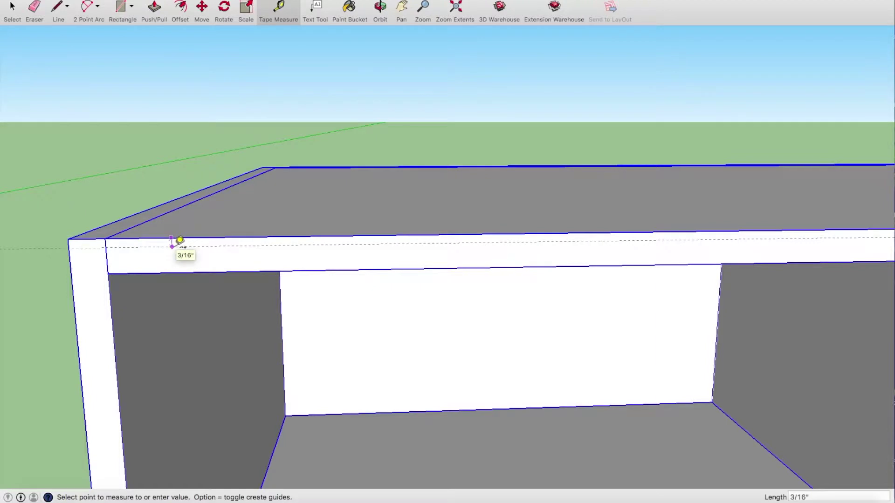
type(".125")
key("Return")
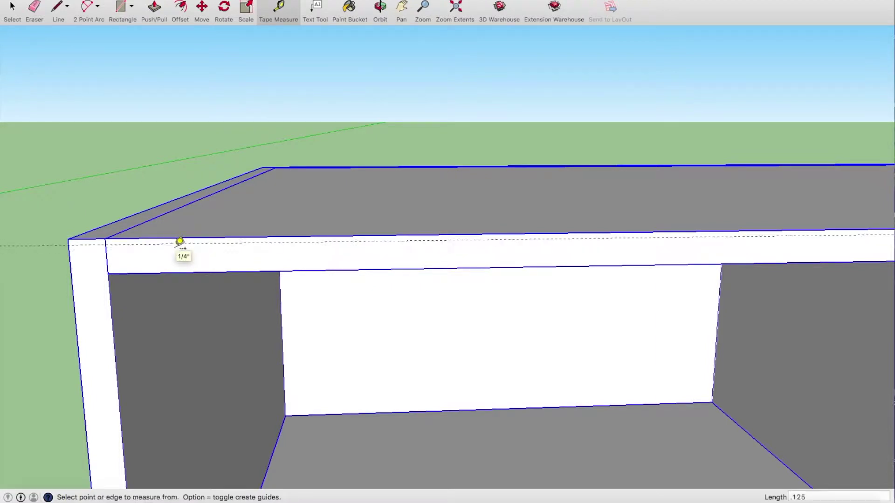
left_click(74, 248)
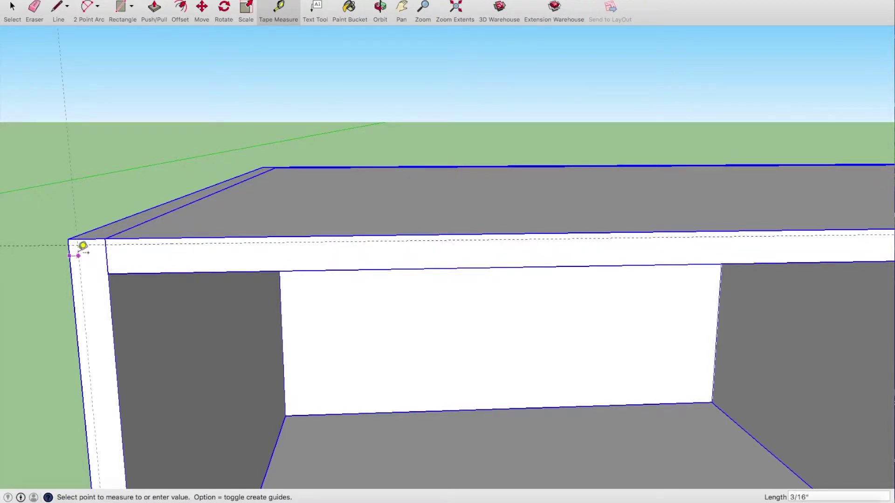
type(".125")
left_click(83, 246)
scroll(170, 168, "down", 1)
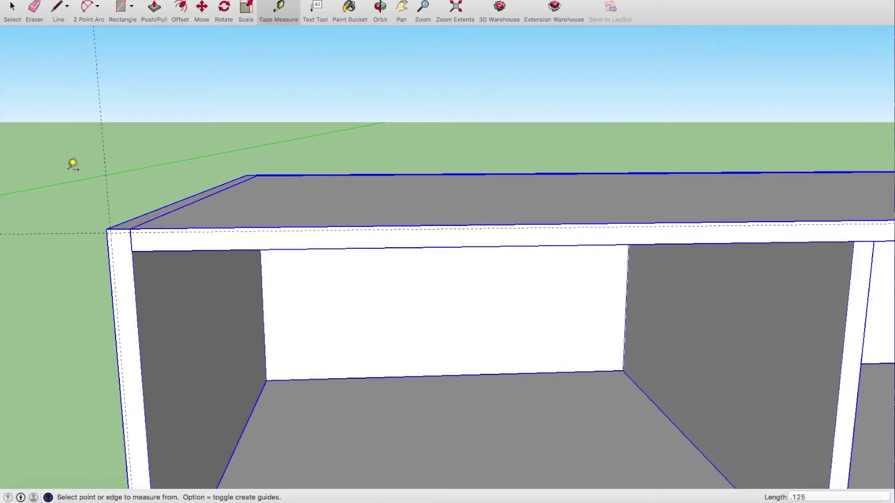
left_click(871, 246)
type("5")
key("Return")
scroll(867, 209, "down", 2)
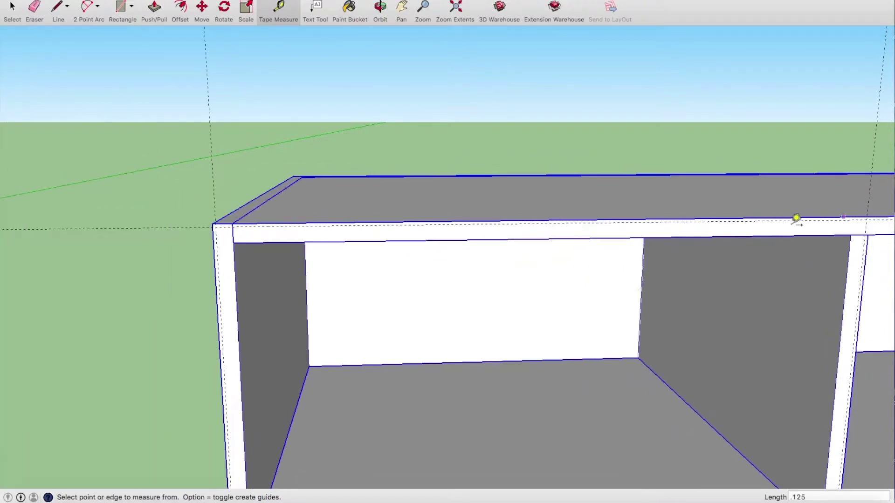
Draw a line along the cabinet's top front edge from corner to corner
key("l")
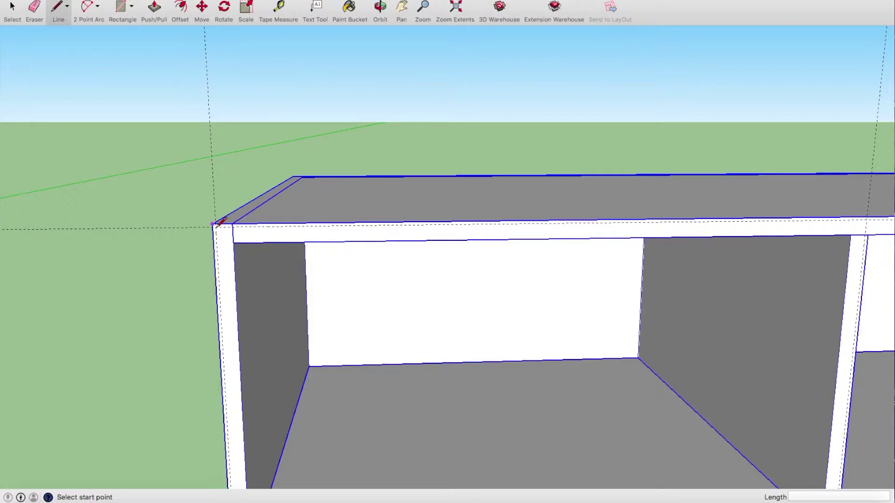
left_click(215, 226)
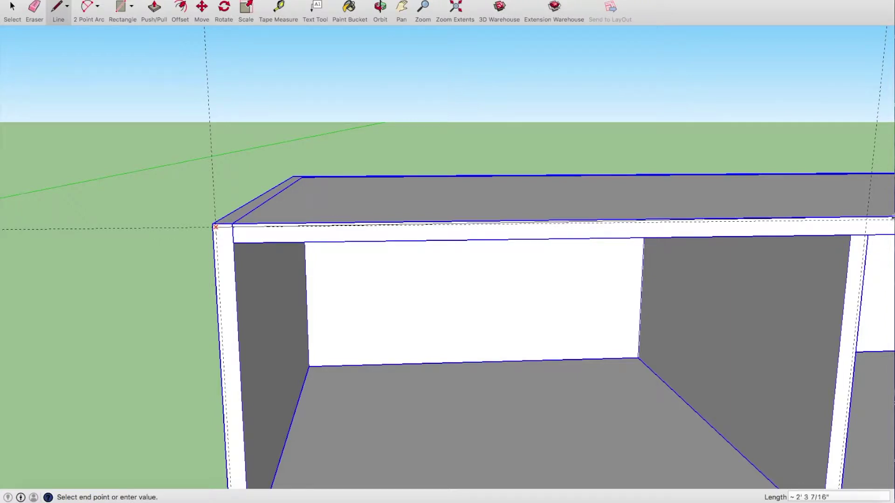
scroll(865, 217, "up", 2)
left_click(863, 218)
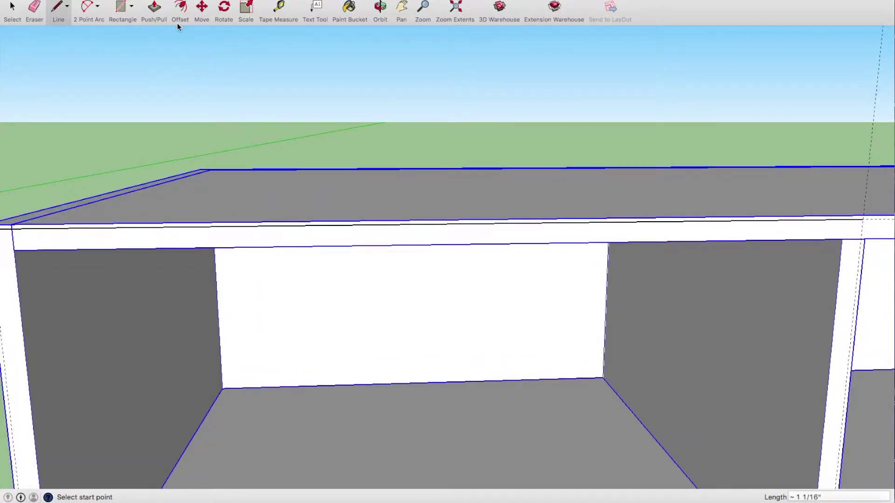
Add closely spaced vertical guides, offset 5/16" and 1/4", across the front top rail
left_click(278, 6)
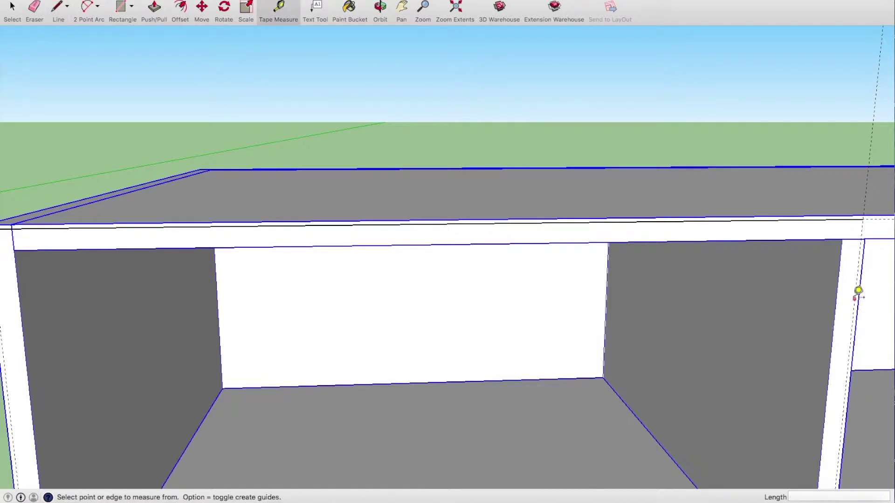
left_click(855, 295)
left_click(447, 218)
left_click(448, 257)
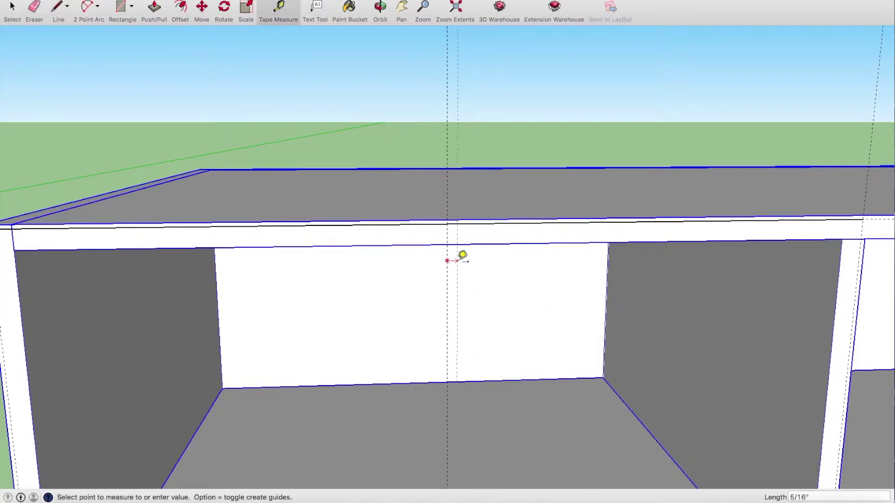
type(".0625")
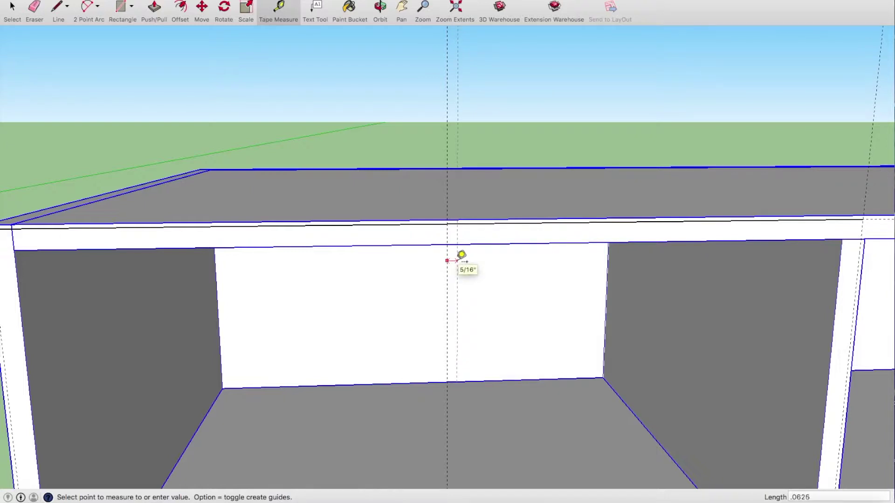
key("Return")
scroll(448, 234, "up", 2)
left_click(462, 256)
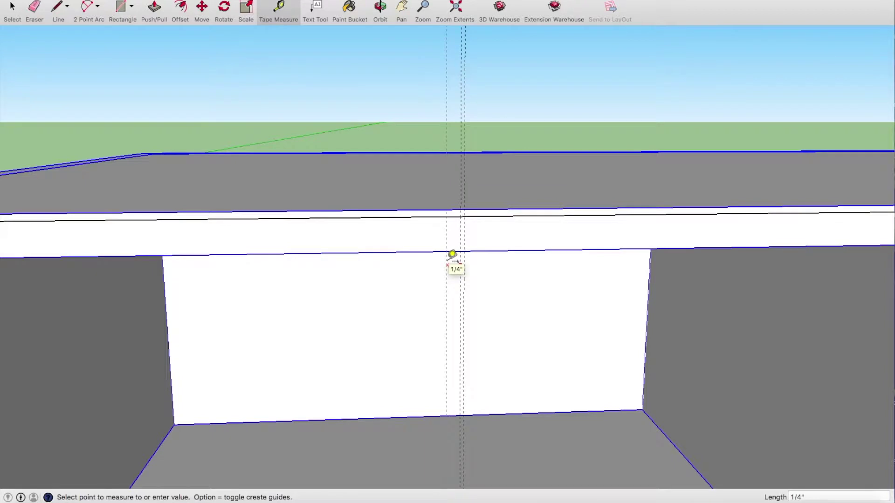
type("5")
key("Return")
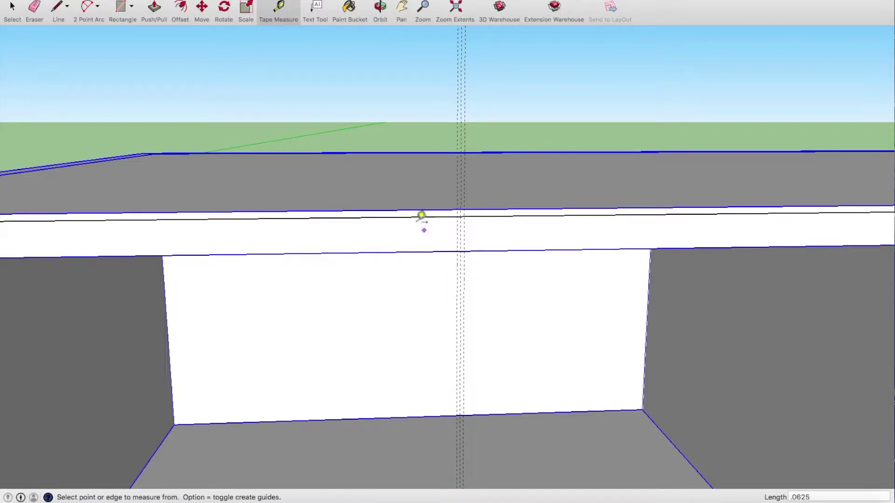
scroll(419, 214, "down", 3)
key("l")
scroll(441, 213, "up", 2)
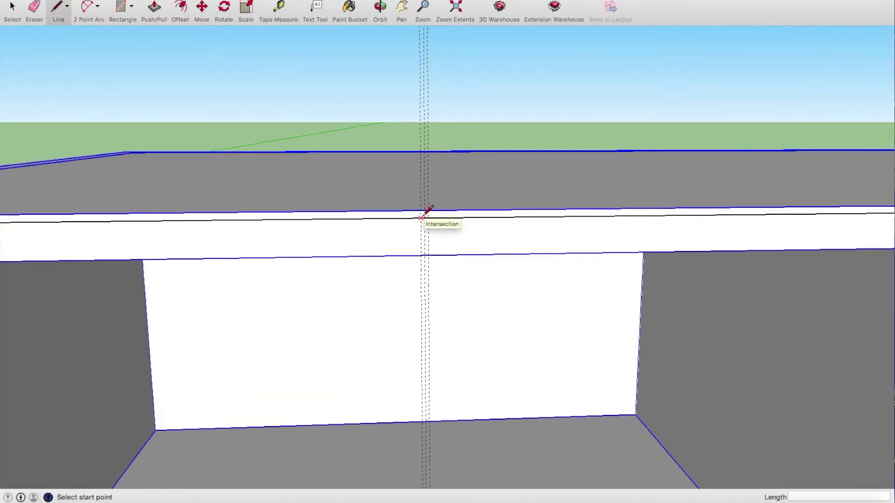
Trace the left door face from the guide down to the floor and back to the top-left corner
left_click(426, 210)
scroll(419, 195, "down", 1)
scroll(408, 182, "down", 2)
scroll(407, 181, "down", 2)
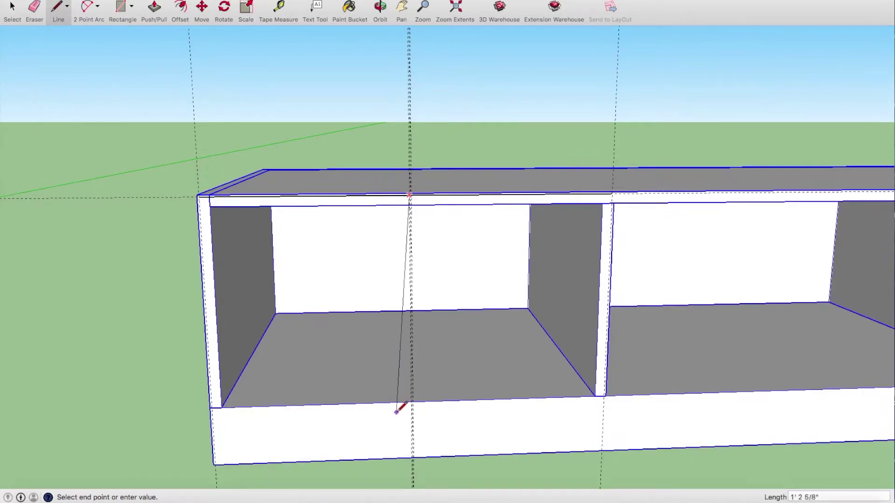
scroll(399, 408, "up", 1)
scroll(406, 403, "up", 3)
scroll(422, 394, "up", 1)
left_click(420, 395)
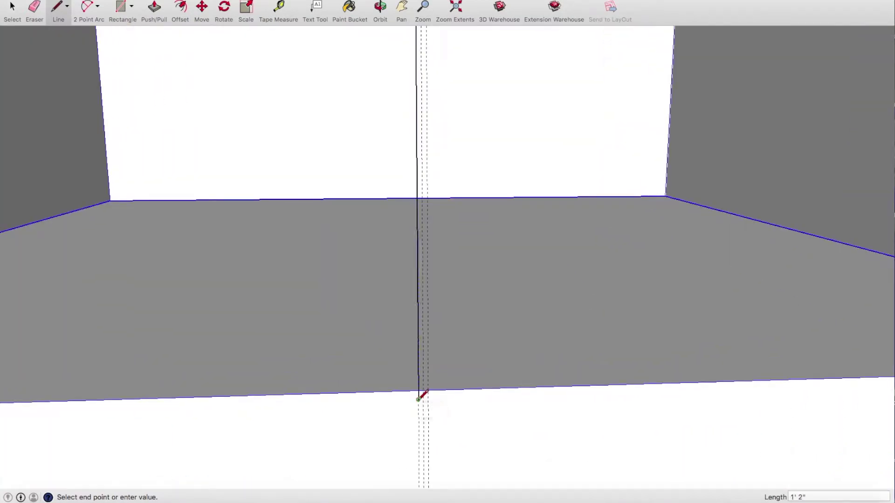
scroll(219, 412, "down", 1)
scroll(270, 389, "down", 1)
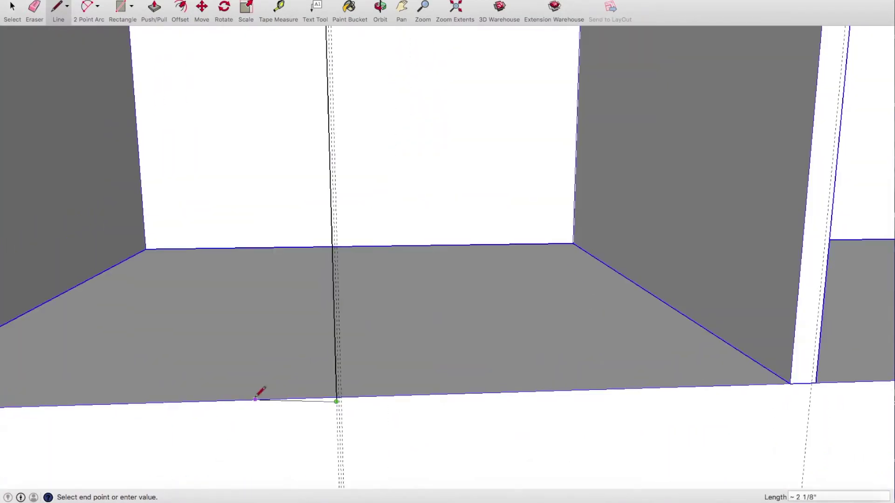
scroll(259, 393, "down", 2)
scroll(250, 390, "down", 2)
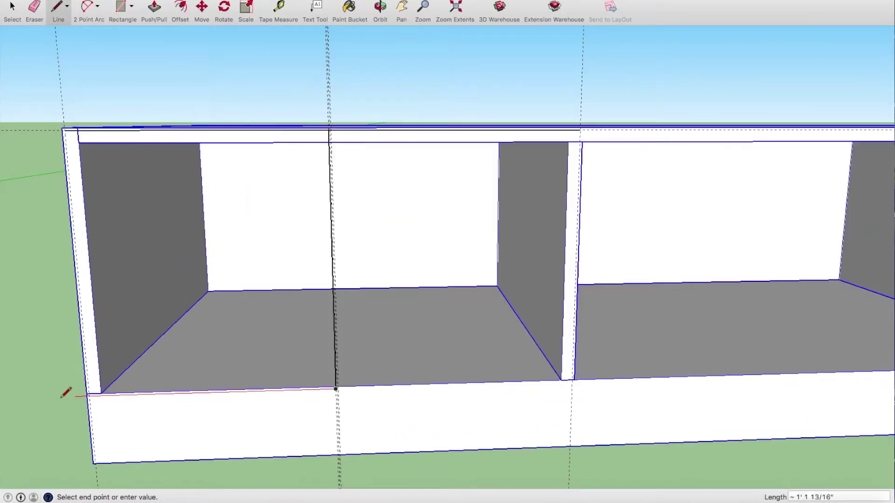
left_click(97, 394)
scroll(84, 158, "up", 2)
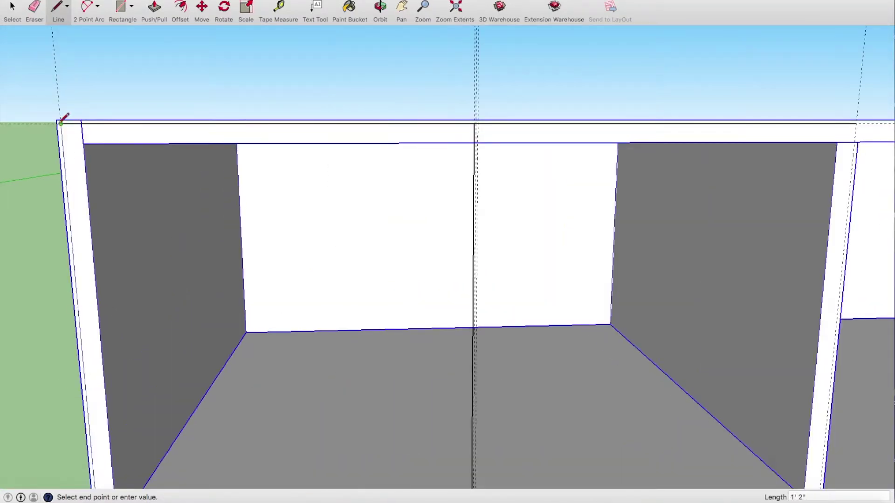
left_click(61, 122)
scroll(193, 216, "down", 2)
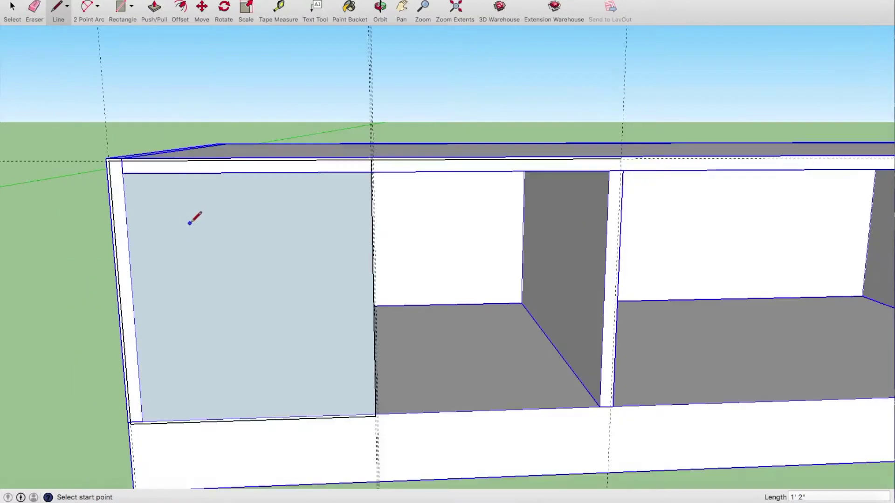
scroll(372, 161, "up", 1)
scroll(368, 162, "up", 2)
Trace the second door face from the guide down to the divider corner and closed at the top
left_click(335, 166)
scroll(337, 168, "down", 2)
scroll(339, 170, "down", 1)
scroll(356, 404, "up", 2)
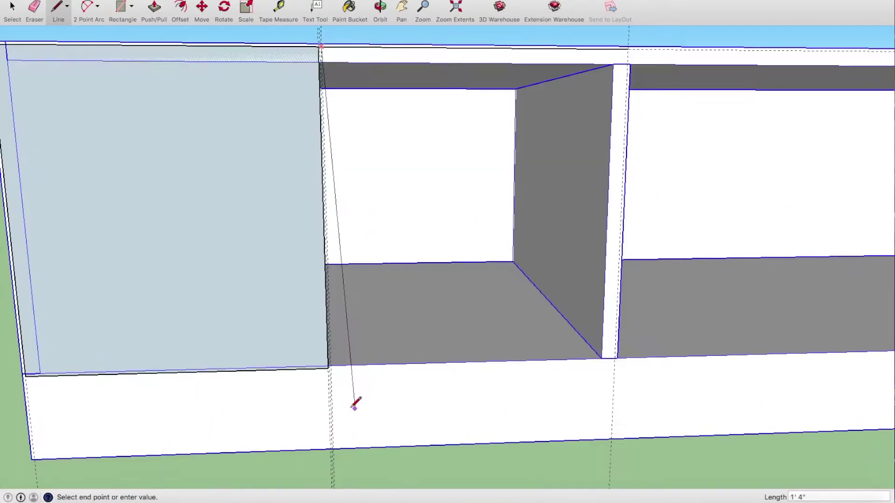
scroll(336, 373, "up", 1)
scroll(328, 381, "down", 1)
left_click(321, 345)
scroll(261, 410, "down", 1)
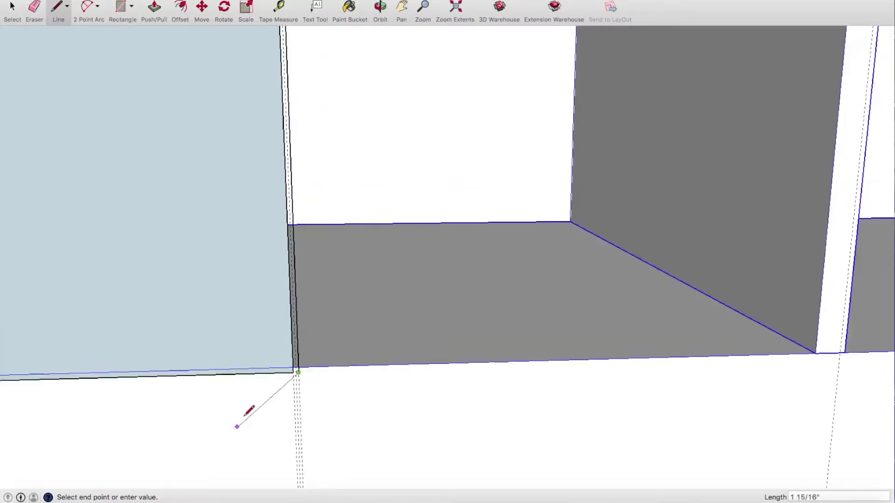
scroll(289, 401, "down", 1)
scroll(487, 401, "up", 1)
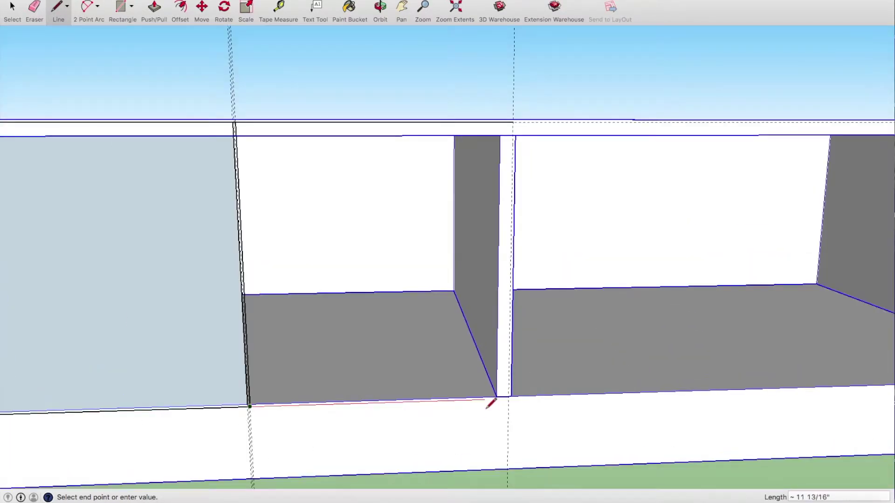
scroll(503, 398, "up", 2)
left_click(514, 395)
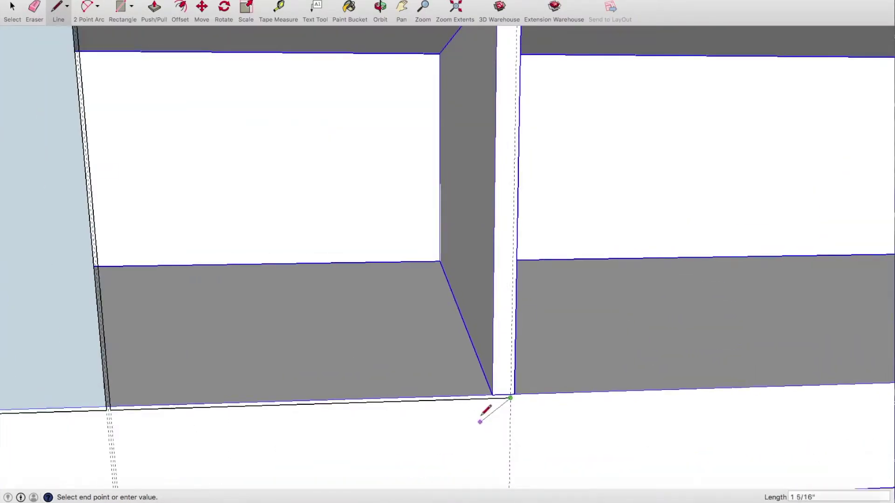
scroll(485, 405, "down", 3)
left_click(506, 113)
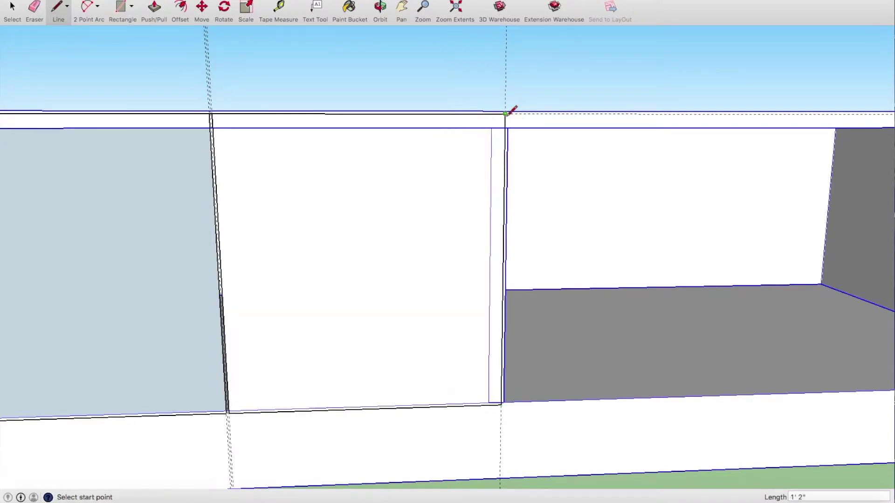
scroll(421, 147, "down", 2)
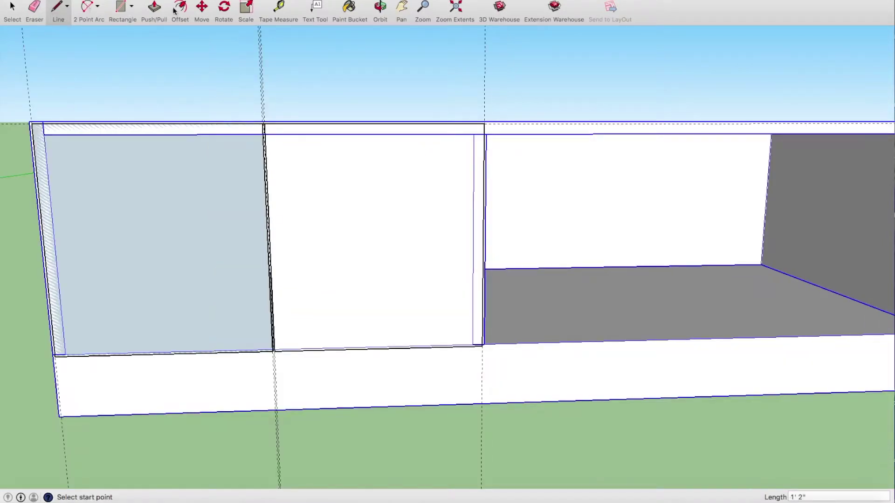
left_click(158, 9)
left_click(196, 160)
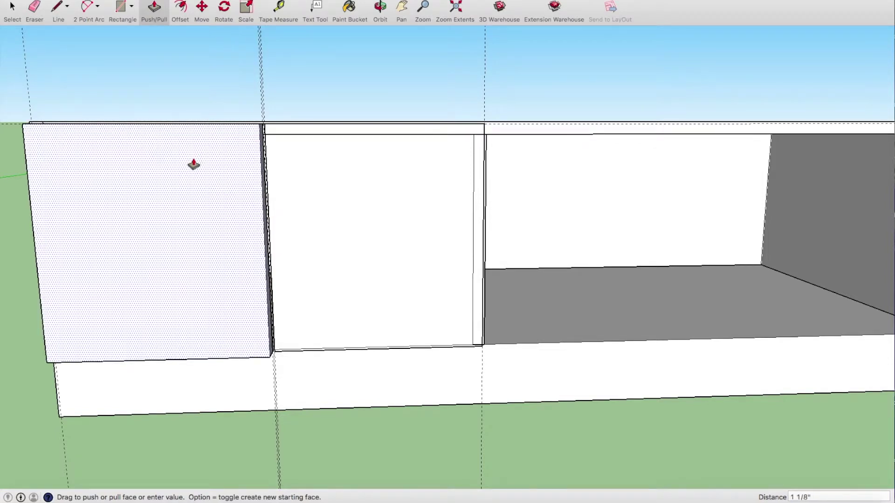
Pull the left and middle door faces outward into 3/4-inch-thick panels
type("5")
key("Return")
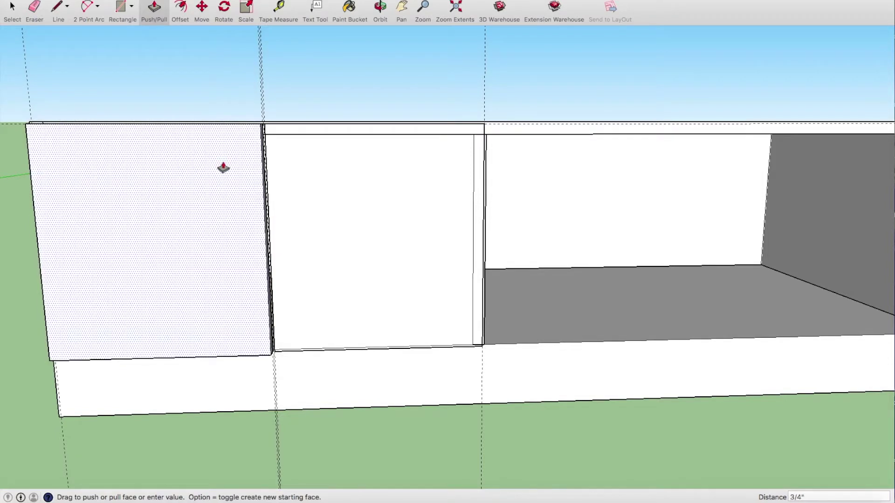
left_click(294, 186)
type(".75")
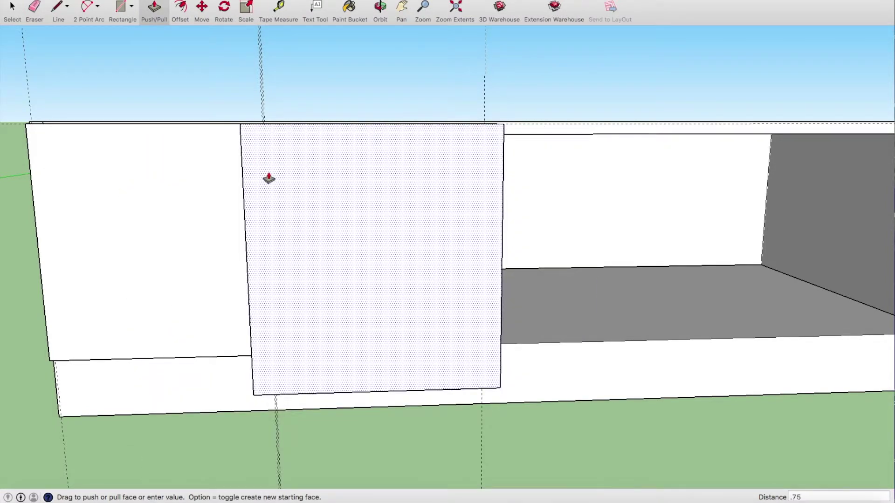
key("Return")
scroll(270, 175, "down", 5)
middle_click_drag(296, 350, 280, 340)
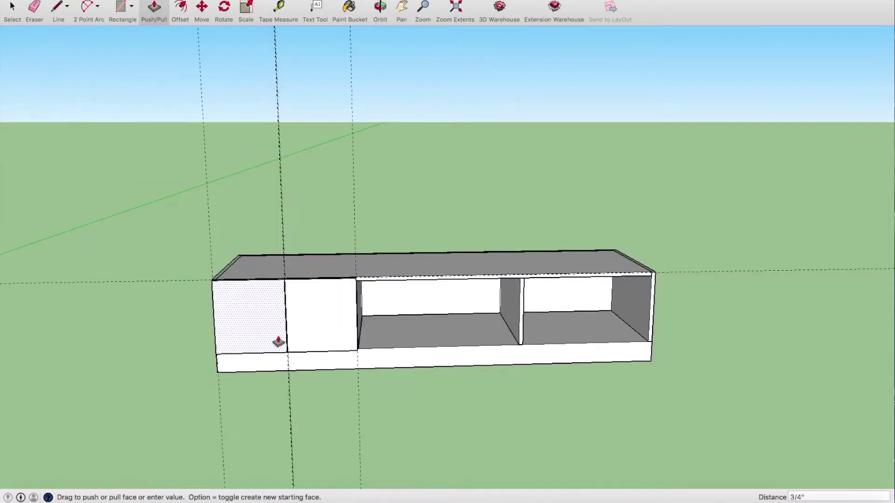
Window-select both left-bay door panels
left_click(9, 5)
left_click_drag(52, 105, 418, 432)
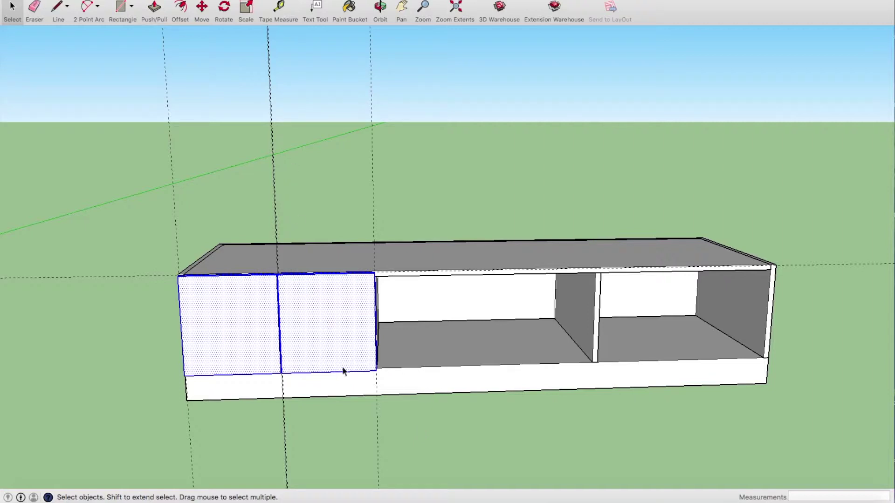
scroll(289, 305, "up", 3)
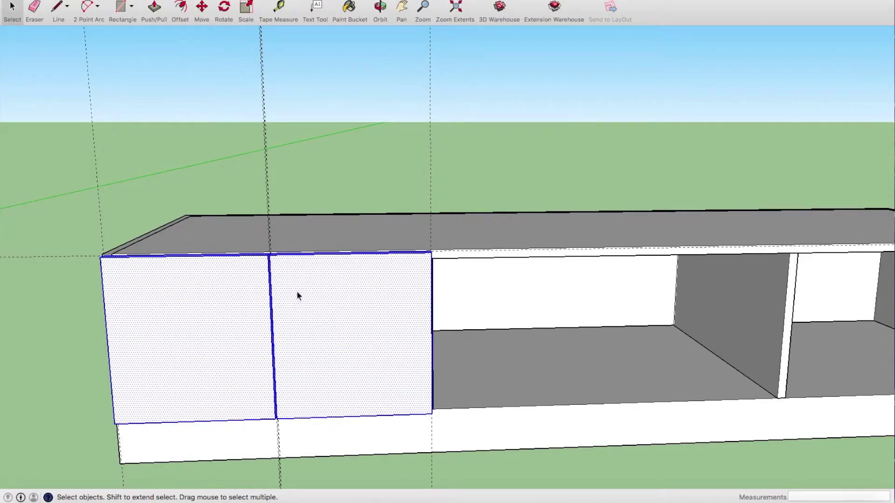
Make the two selected left doors into a single group
right_click(297, 286)
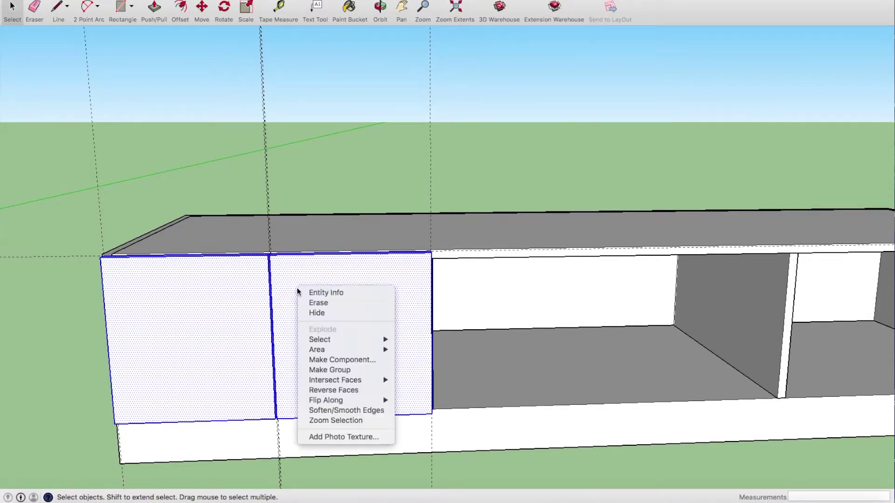
left_click(332, 370)
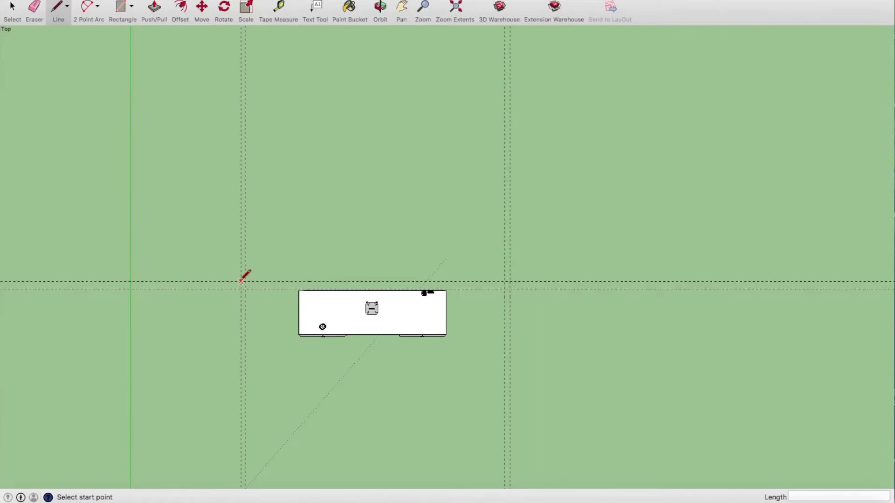
Trace a closed rectangle through the guide intersections around the cabinet, forming the floor face
left_click(241, 281)
left_click(509, 281)
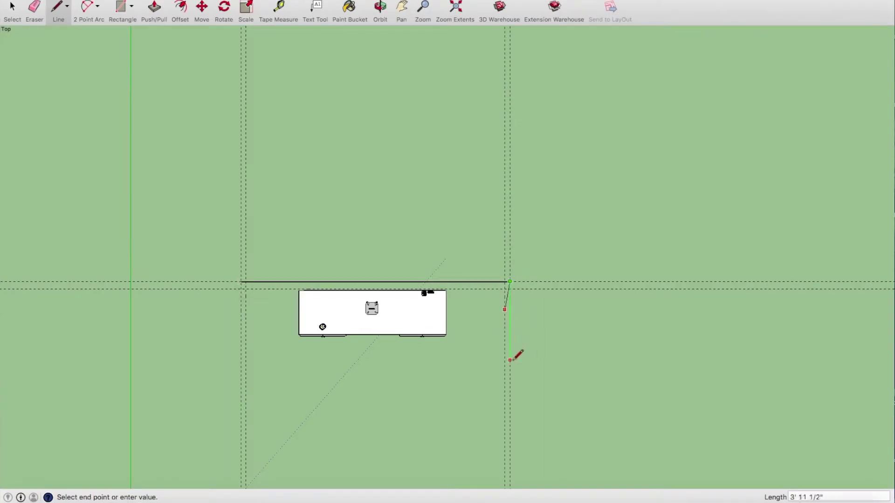
scroll(519, 400, "down", 1)
scroll(525, 383, "down", 1)
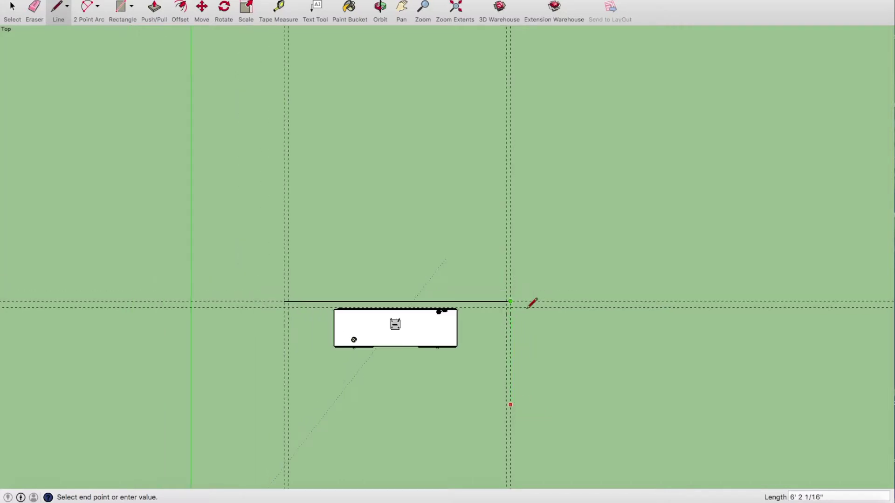
scroll(532, 304, "down", 3)
scroll(531, 300, "down", 1)
scroll(526, 379, "up", 1)
scroll(527, 384, "up", 2)
scroll(529, 393, "up", 2)
scroll(525, 403, "down", 1)
left_click(515, 409)
left_click(363, 409)
left_click(365, 256)
scroll(348, 252, "up", 1)
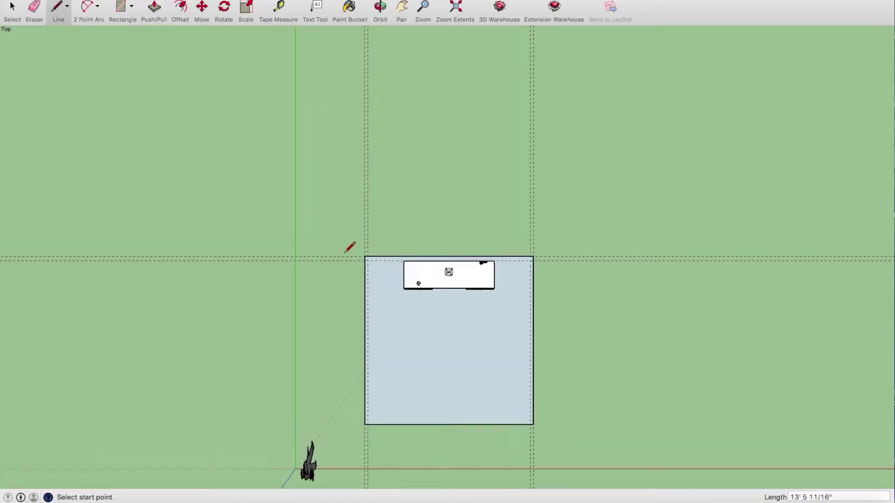
scroll(345, 252, "up", 1)
Delete all guides, then undo to restore them
left_click(95, 1)
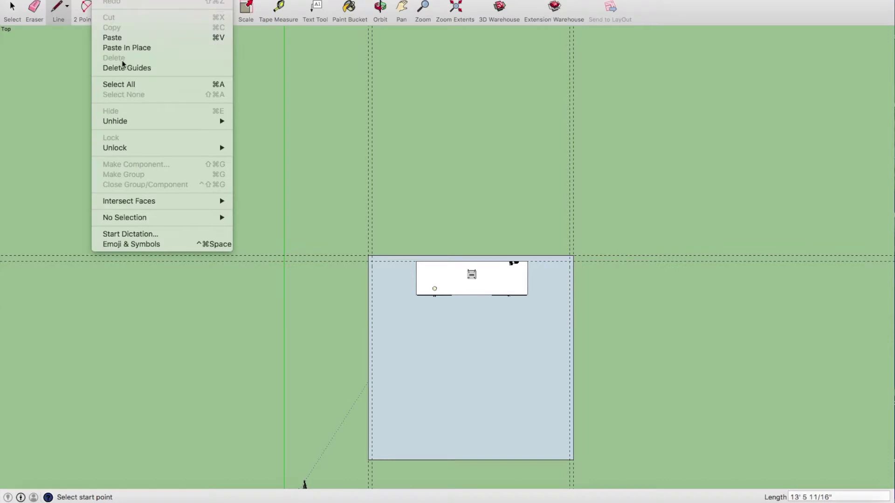
left_click(128, 69)
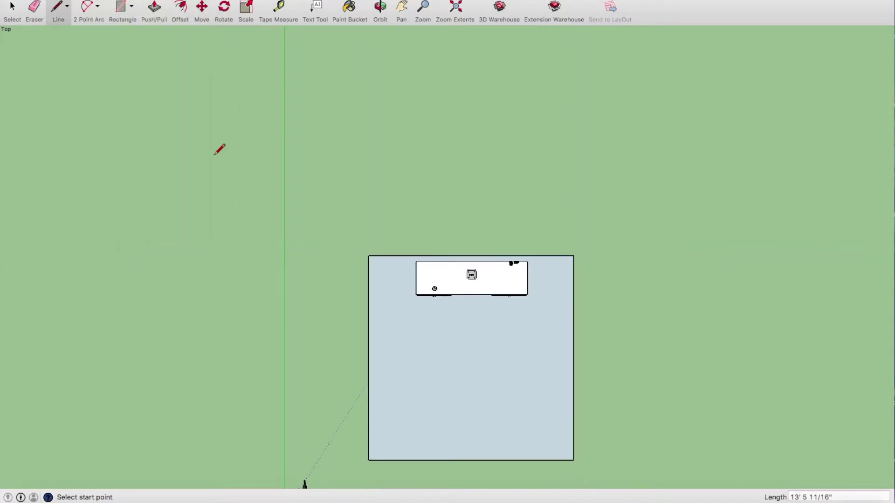
key("ctrl+z")
Draw an inner rectangle loop on the floor, splitting off a thin border strip
scroll(396, 268, "up", 1)
left_click(363, 256)
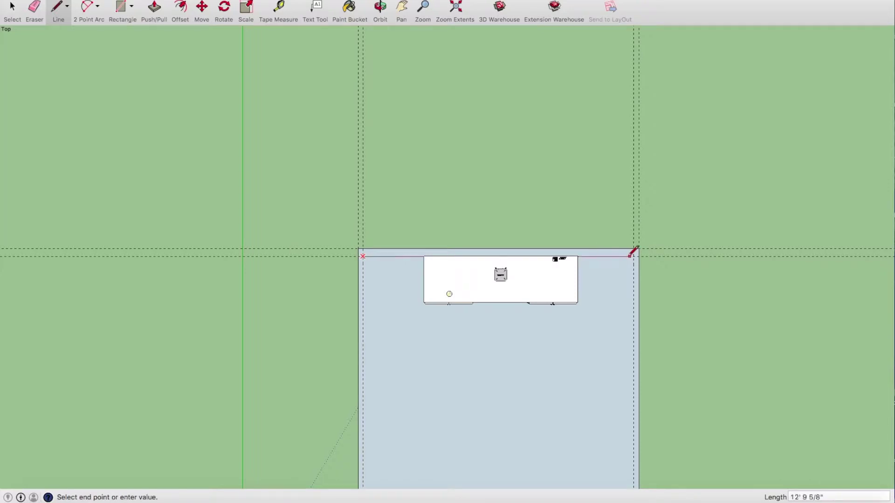
left_click(634, 256)
scroll(536, 187, "down", 3)
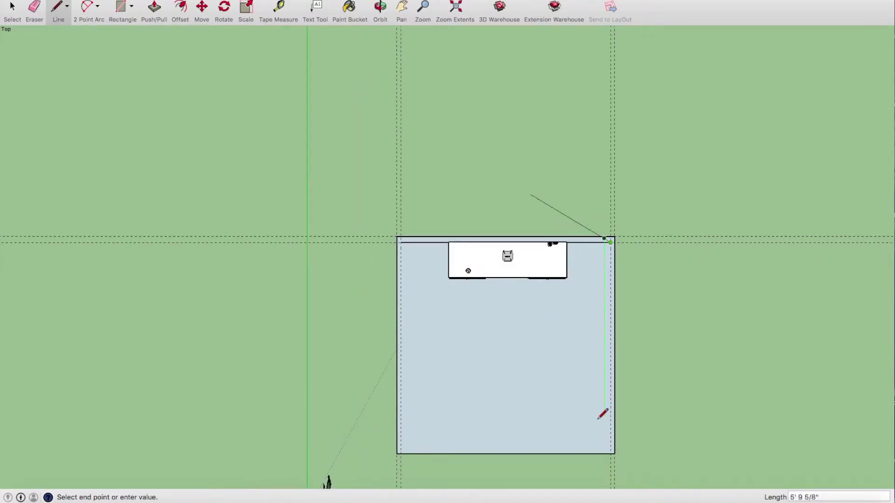
scroll(608, 425, "up", 1)
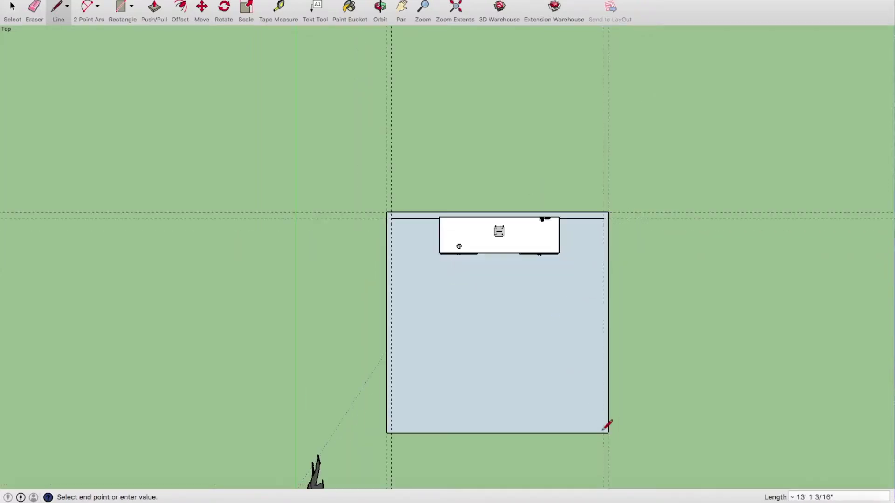
scroll(609, 421, "up", 1)
scroll(608, 422, "up", 1)
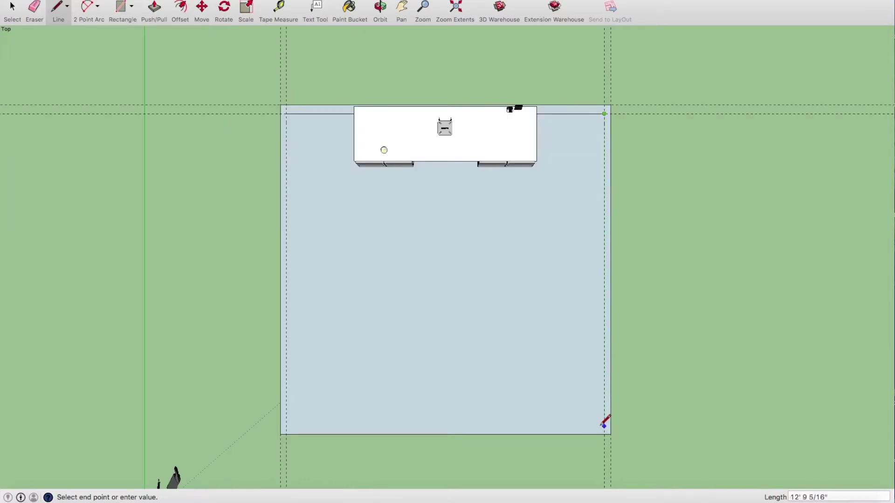
left_click(604, 426)
left_click(286, 426)
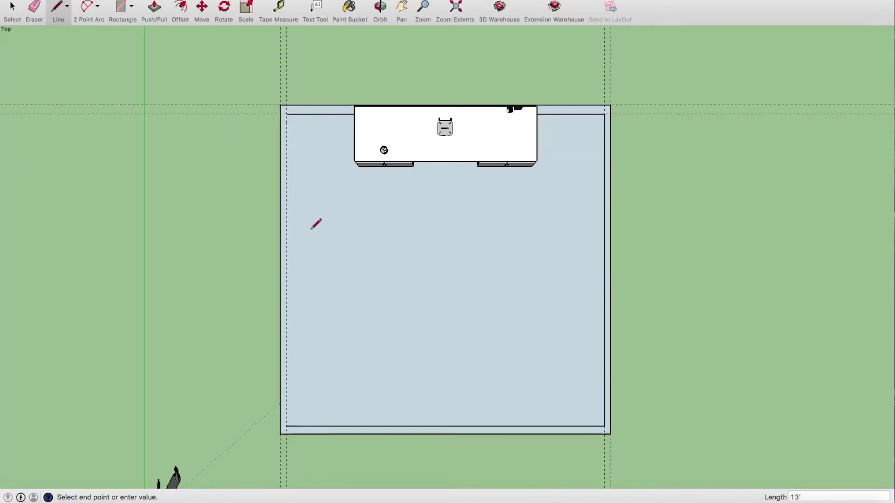
left_click(286, 113)
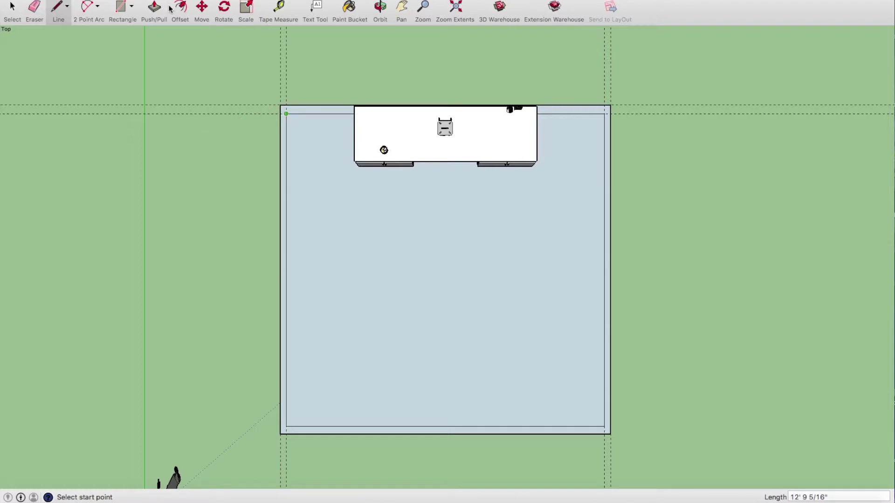
Push/Pull the border strip upward into walls at the entered height
left_click(154, 9)
scroll(311, 116, "up", 1)
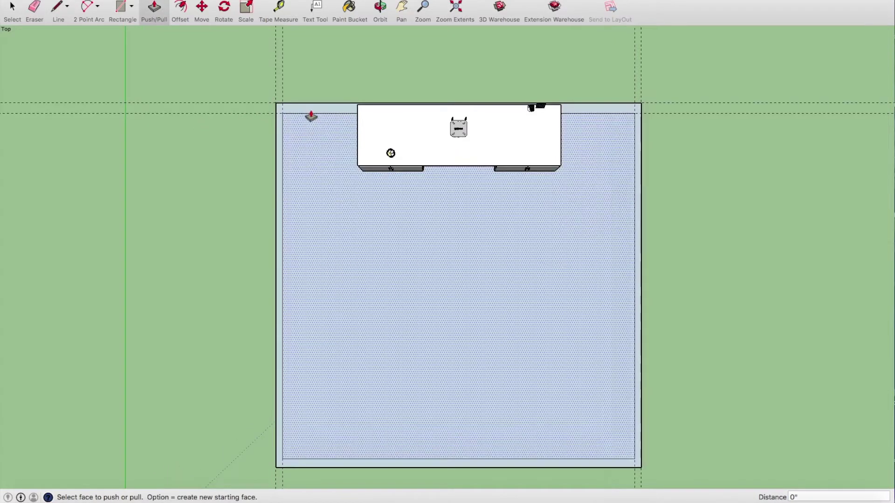
left_click_drag(311, 115, 304, 111)
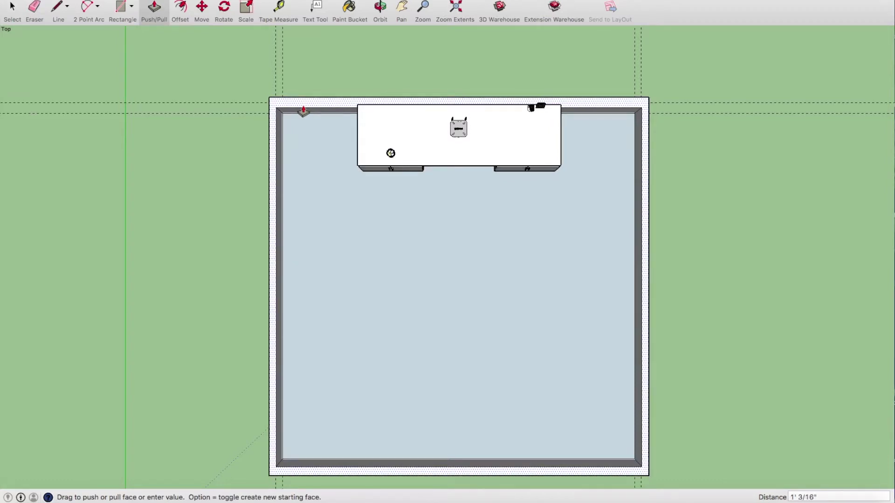
key("Return")
scroll(251, 45, "up", 1)
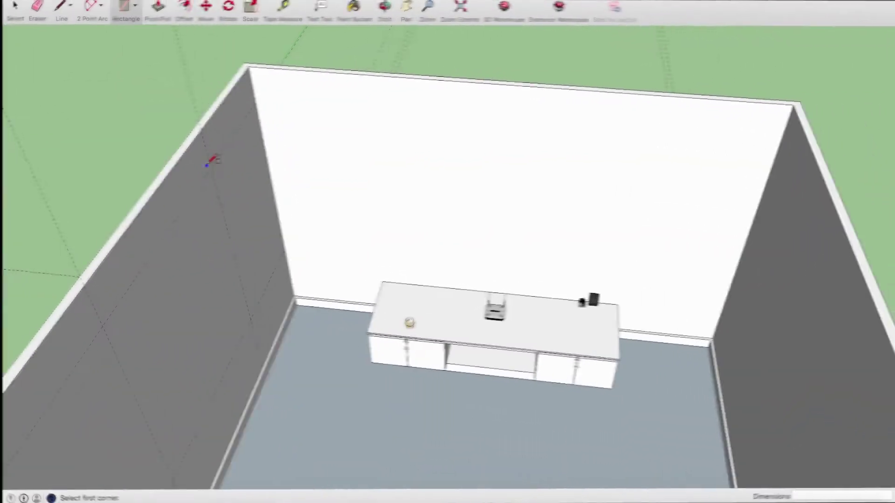
Draw a 5' by 5' square on the left wall and push its face into the wall
left_click(206, 166)
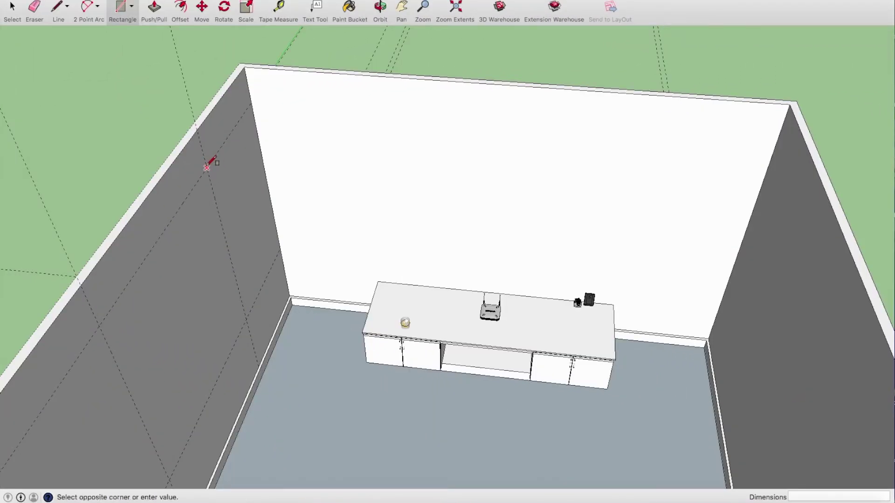
left_click(172, 476)
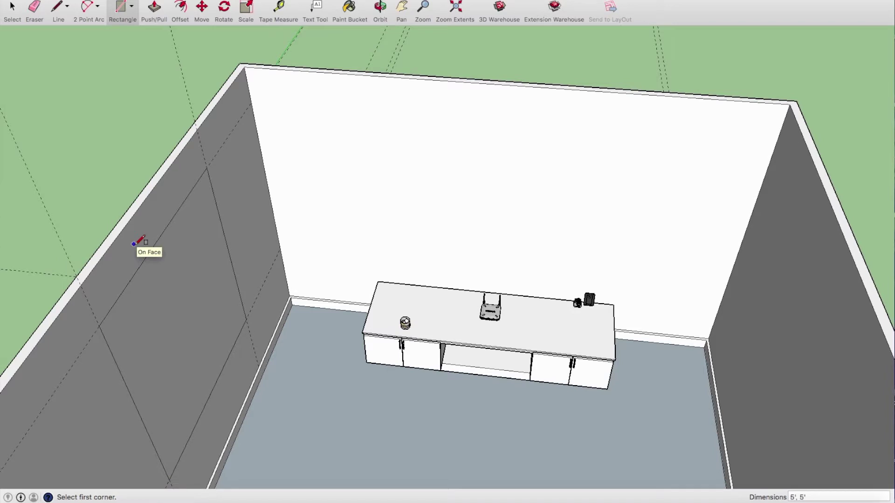
left_click(154, 7)
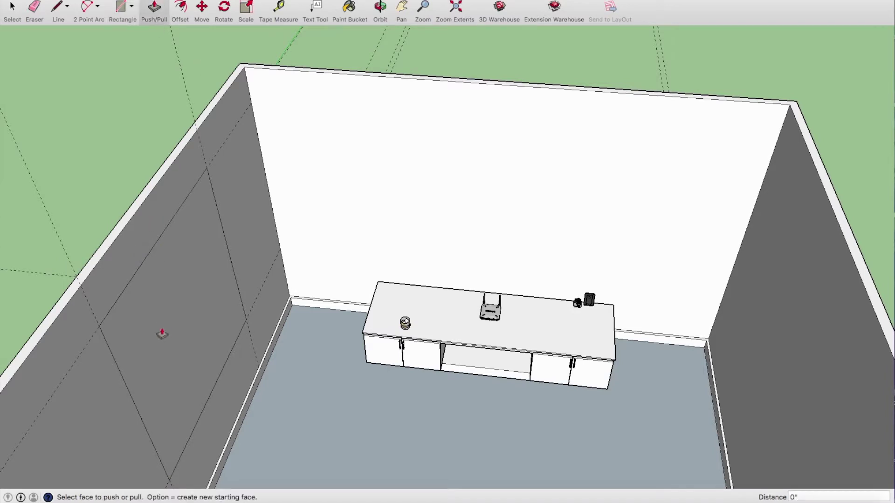
left_click_drag(186, 409, 167, 345)
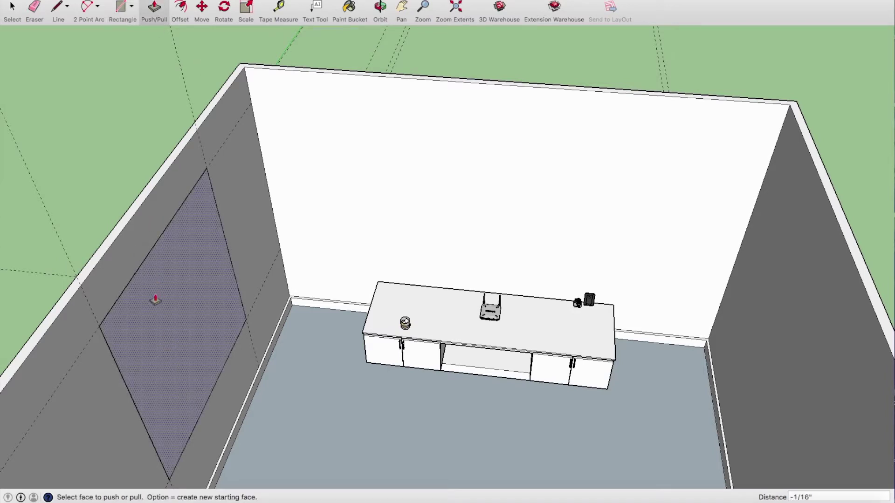
left_click(194, 409)
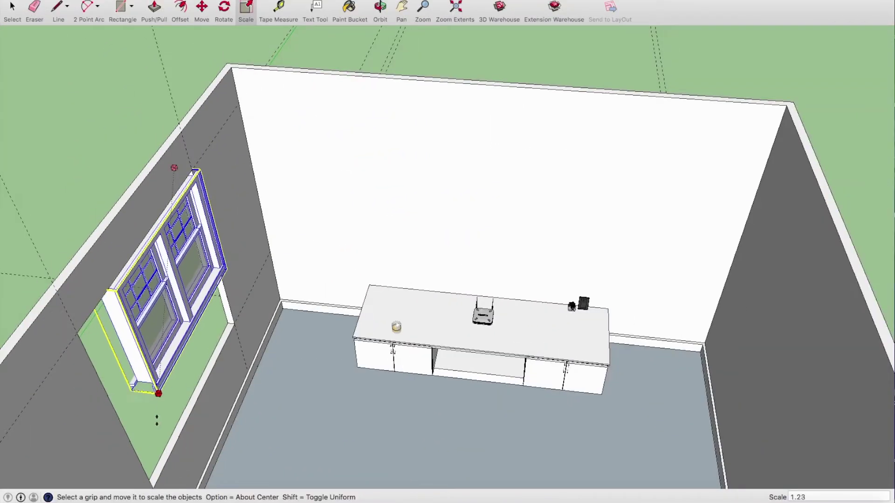
Enlarge the window and stretch it to about 1.26 times its height
mouse_move(157, 398)
left_mouse_down()
mouse_move(141, 481)
mouse_move(137, 471)
left_mouse_up()
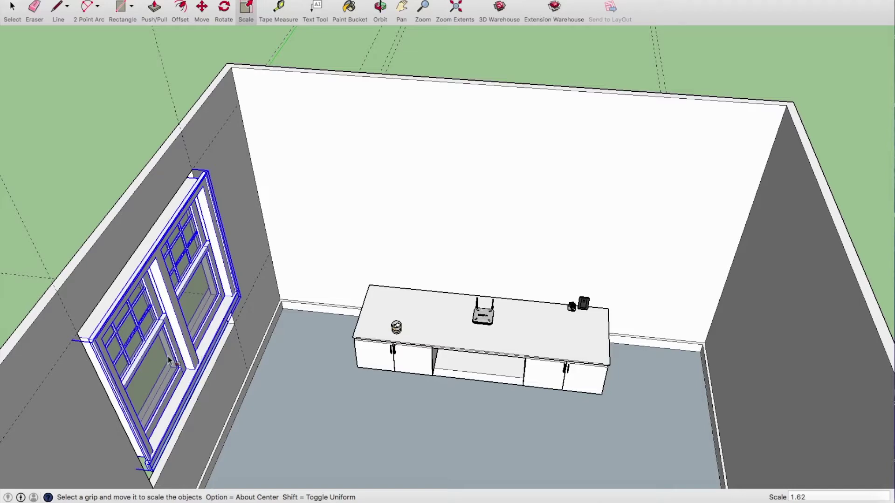
left_click_drag(184, 368, 207, 384)
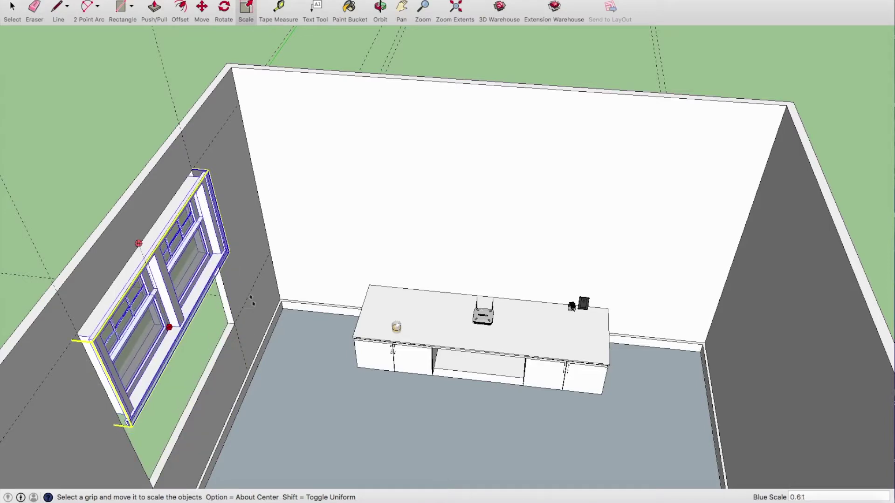
left_click_drag(208, 385, 256, 280)
left_click(257, 282)
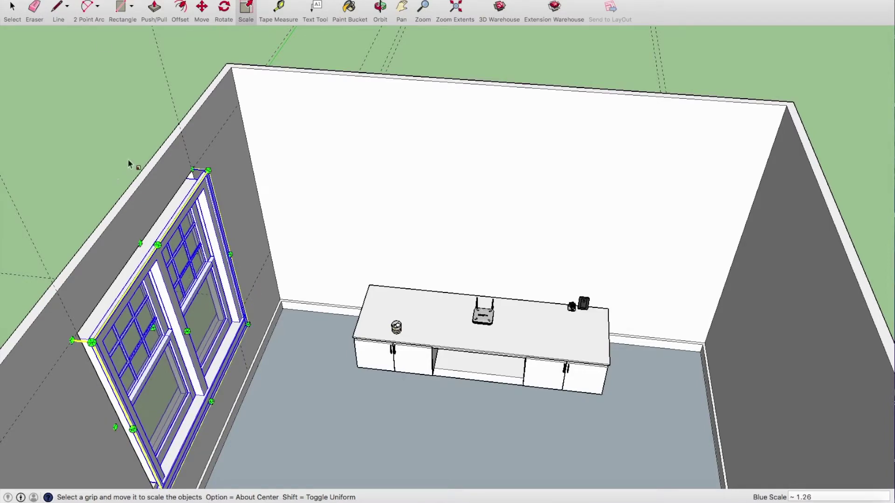
Move the window 3 1/4" along the wall into the opening
left_click(202, 8)
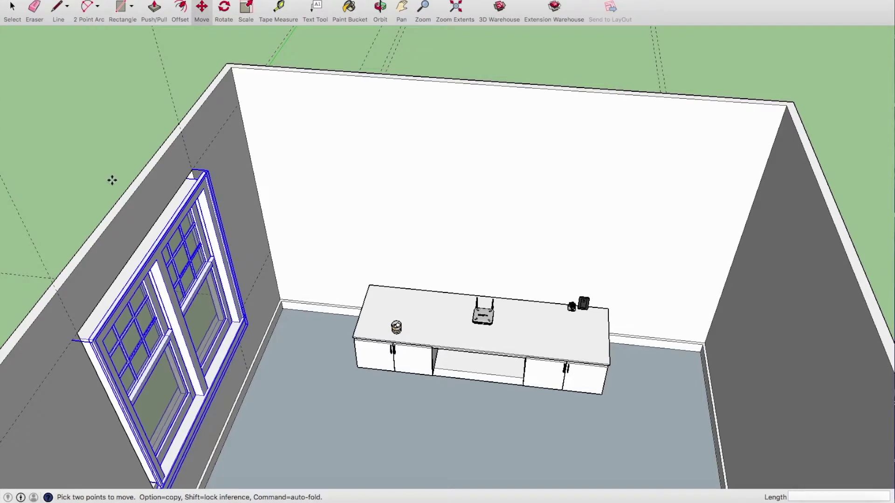
scroll(111, 180, "up", 2)
scroll(124, 179, "up", 2)
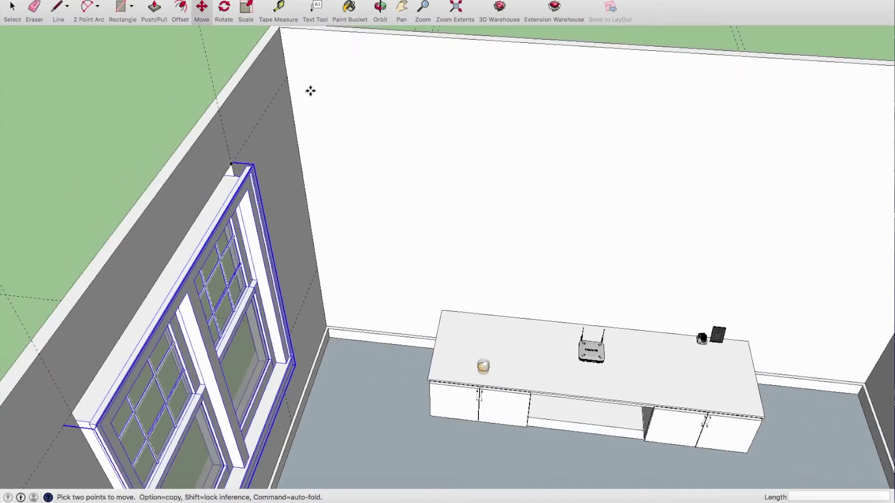
left_click(461, 37)
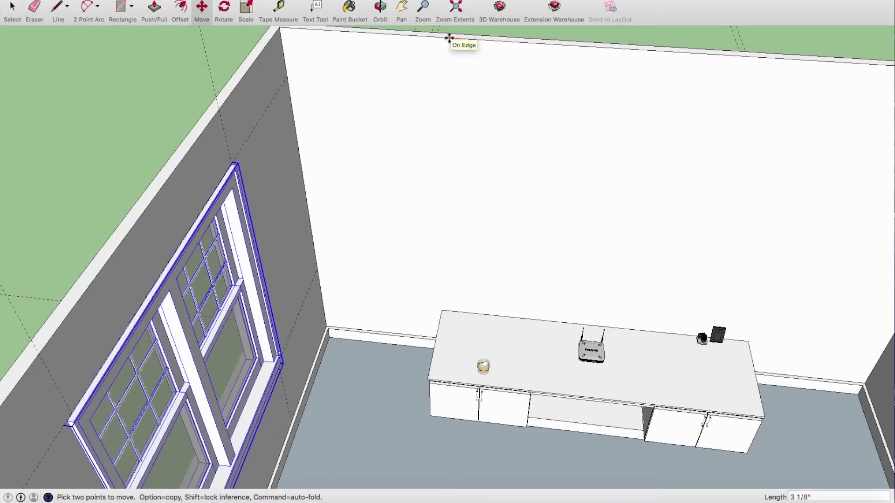
left_click(448, 37)
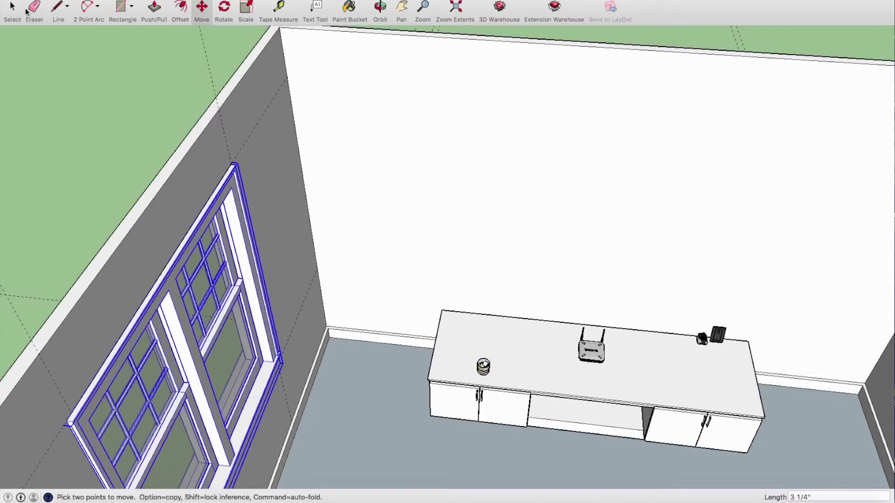
key("space")
left_click(381, 7)
Move the blinds onto the top of the left-wall window
mouse_move(463, 207)
left_mouse_down()
mouse_move(364, 146)
mouse_move(304, 193)
left_mouse_up()
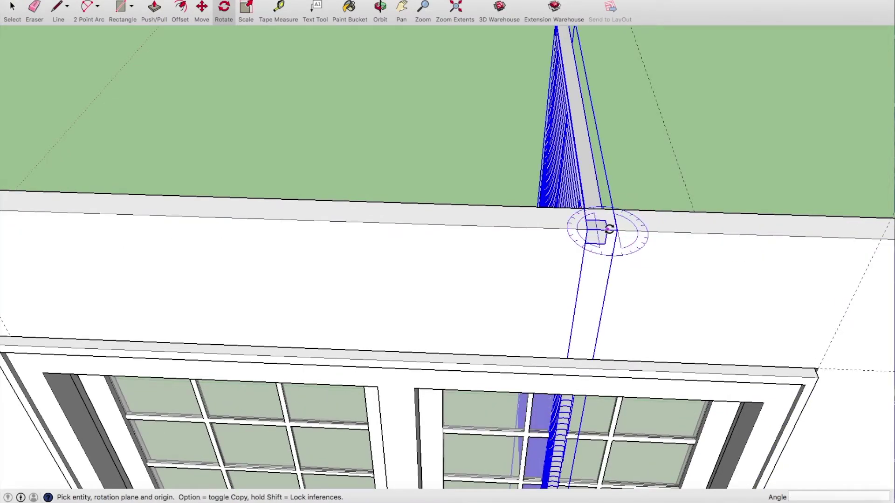
left_click(608, 230)
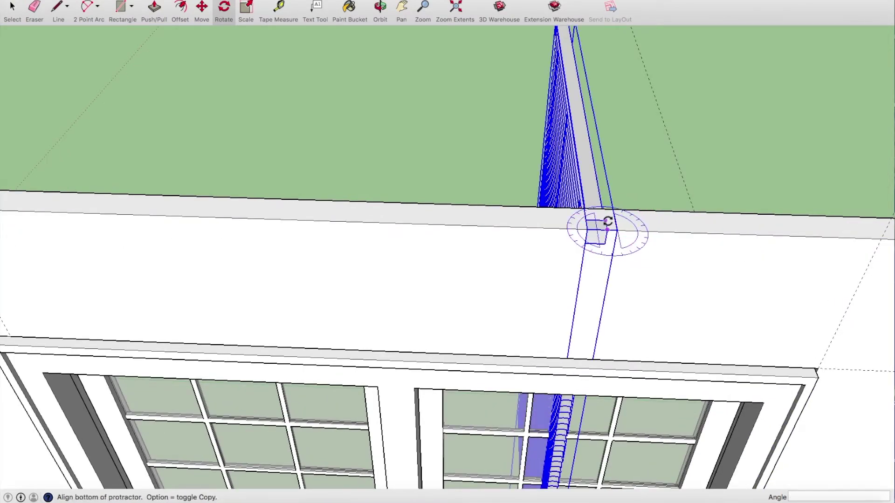
key("Escape")
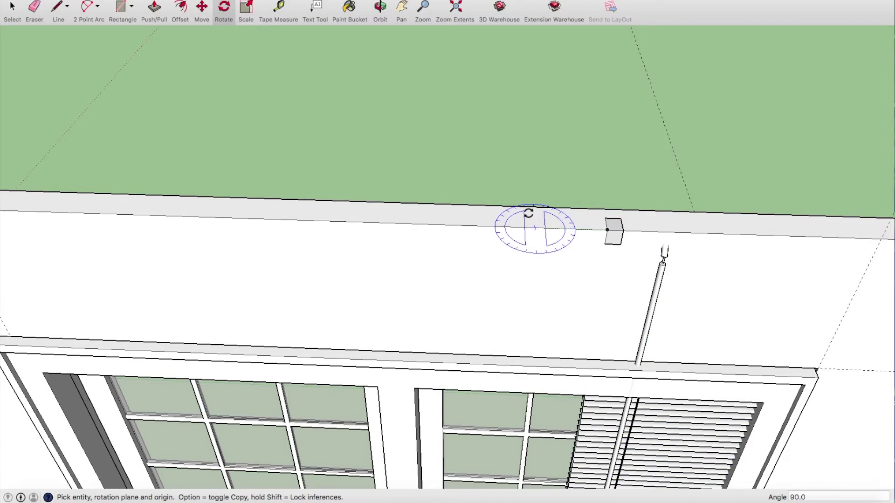
scroll(515, 207, "down", 3)
left_click(202, 7)
left_click(580, 206)
left_click(134, 309)
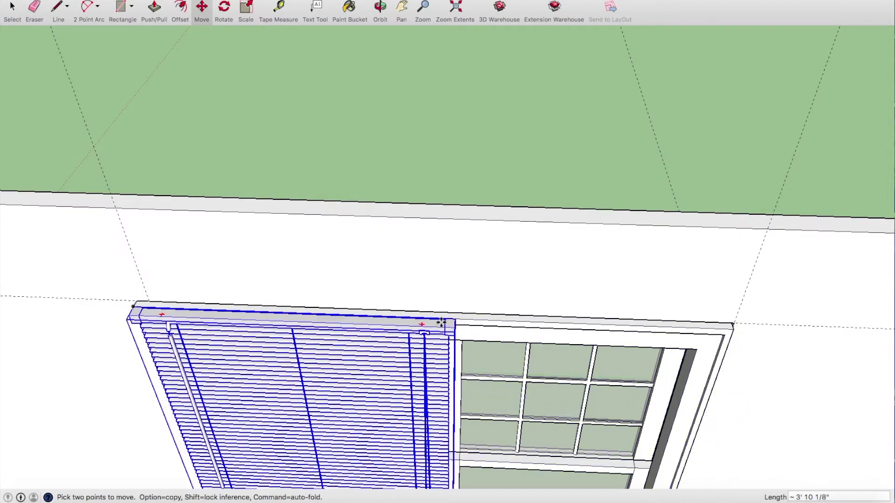
Scale the blinds along the red axis, about 1.84 times wider, to span the window
left_click(212, 1)
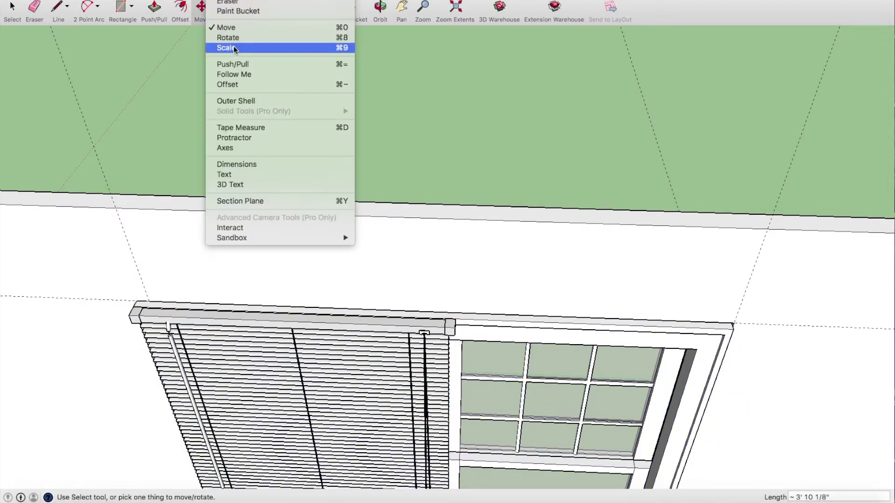
left_click(234, 49)
scroll(410, 383, "down", 3)
left_click(401, 377)
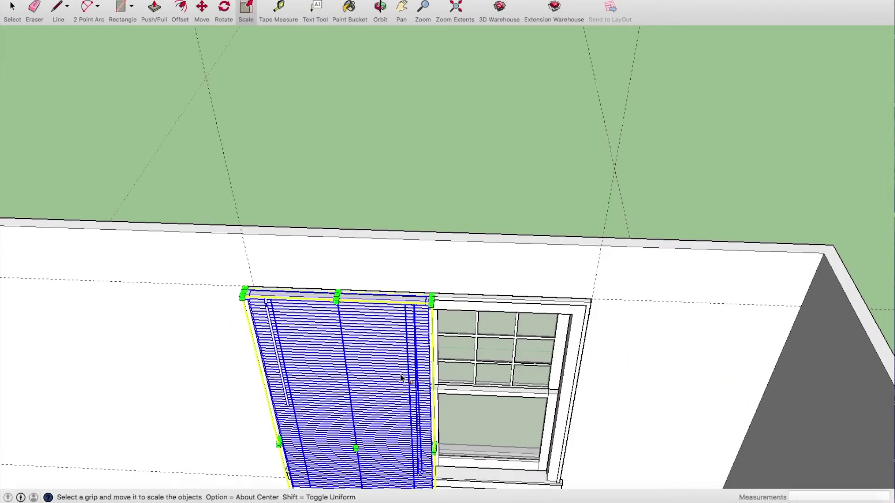
scroll(431, 445, "up", 2)
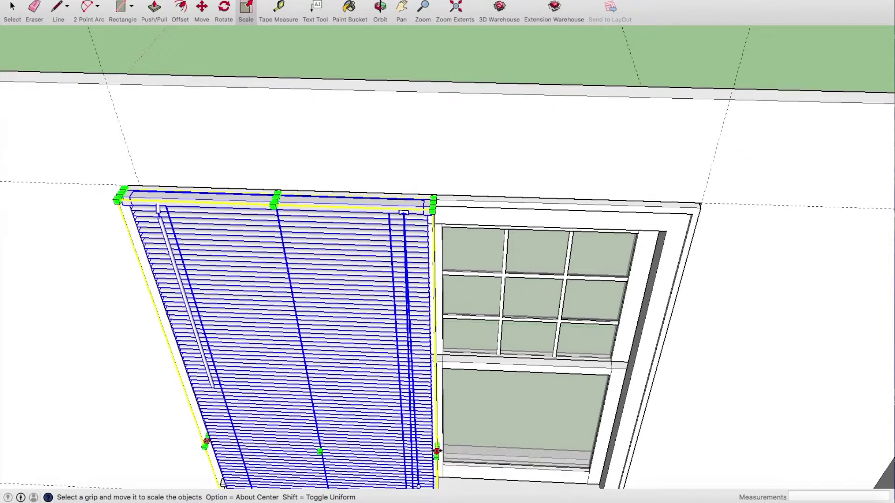
left_click_drag(432, 454, 632, 259)
type("2")
key("Return")
left_click_drag(700, 205, 630, 206)
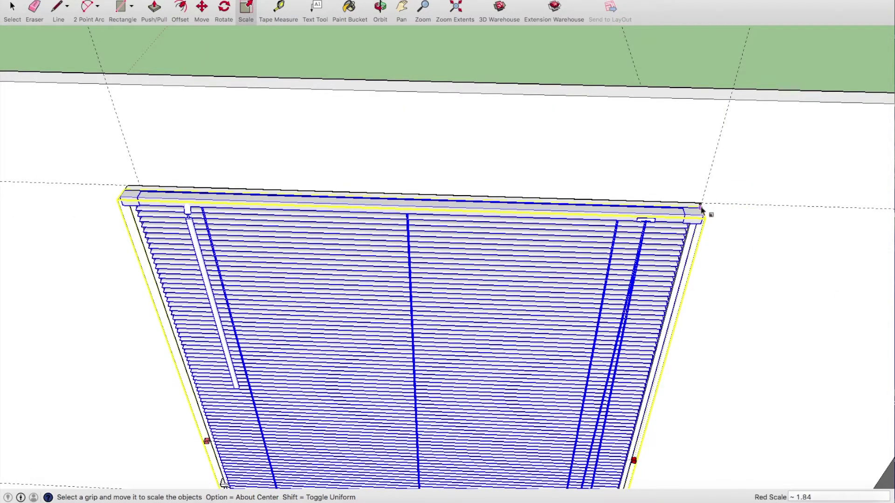
left_click(379, 6)
mouse_move(496, 224)
left_mouse_down()
mouse_move(451, 179)
mouse_move(433, 234)
mouse_move(452, 289)
mouse_move(474, 262)
mouse_move(471, 242)
left_mouse_up()
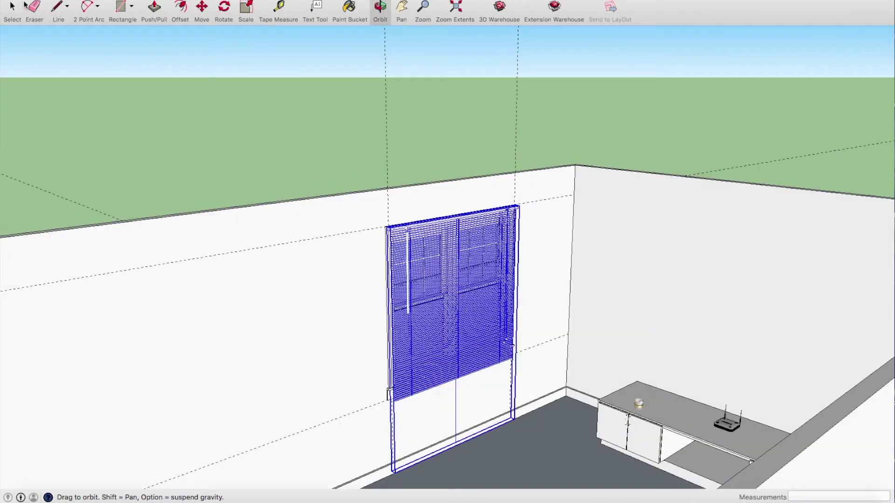
Deselect the blinds and delete all guide lines via Edit > Delete Guides
left_click(13, 7)
left_click(289, 140)
scroll(456, 206, "up", 2)
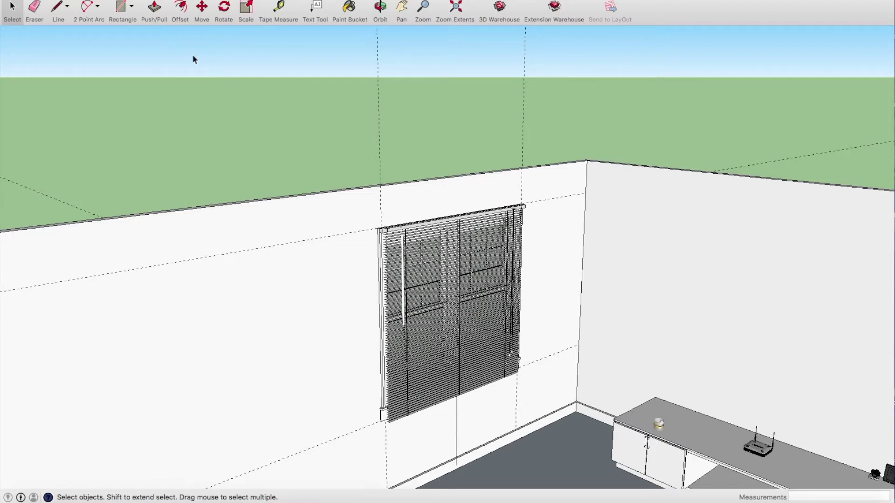
left_click(107, 1)
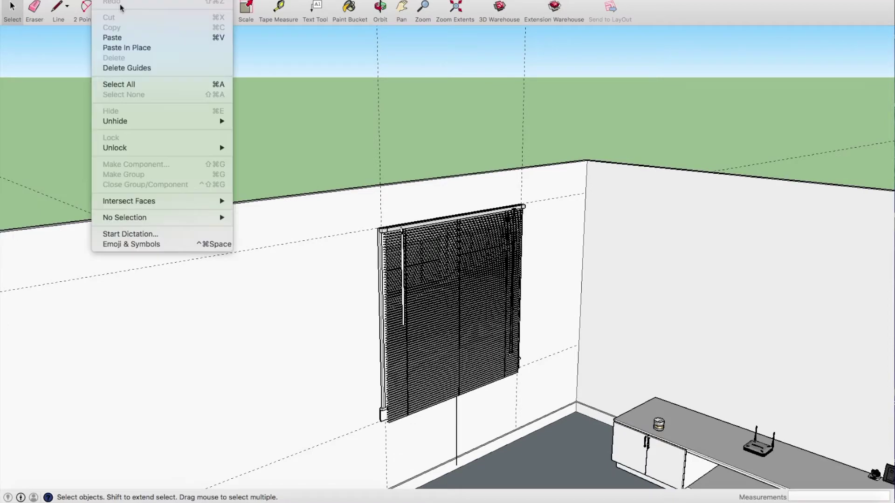
left_click(128, 69)
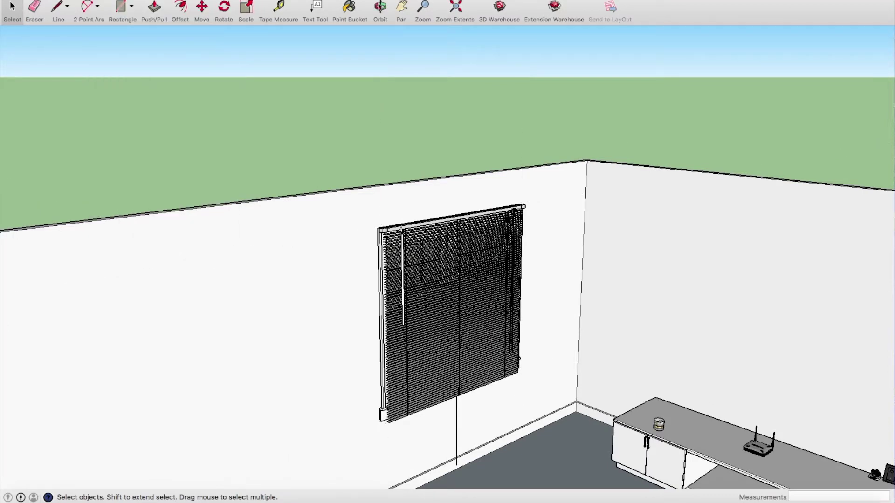
Orbit to inspect the blinds, briefly opening and closing the blind group
left_click(380, 7)
mouse_move(493, 239)
left_mouse_down()
mouse_move(525, 310)
mouse_move(630, 206)
mouse_move(590, 179)
mouse_move(535, 163)
mouse_move(513, 272)
mouse_move(573, 210)
mouse_move(573, 325)
mouse_move(525, 452)
mouse_move(489, 365)
mouse_move(431, 276)
mouse_move(448, 393)
mouse_move(451, 352)
mouse_move(413, 244)
mouse_move(339, 213)
mouse_move(314, 279)
mouse_move(336, 294)
mouse_move(134, 68)
left_mouse_up()
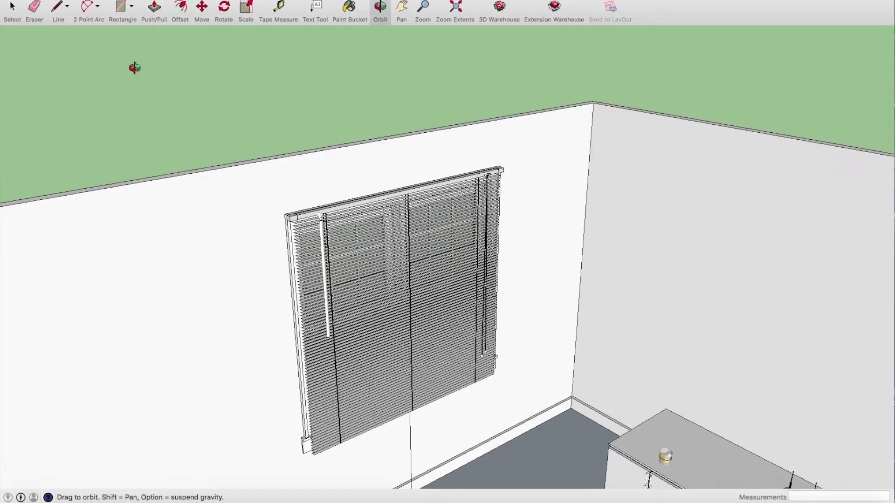
left_click(37, 11)
left_click(12, 6)
left_click(424, 362)
double_click(412, 412)
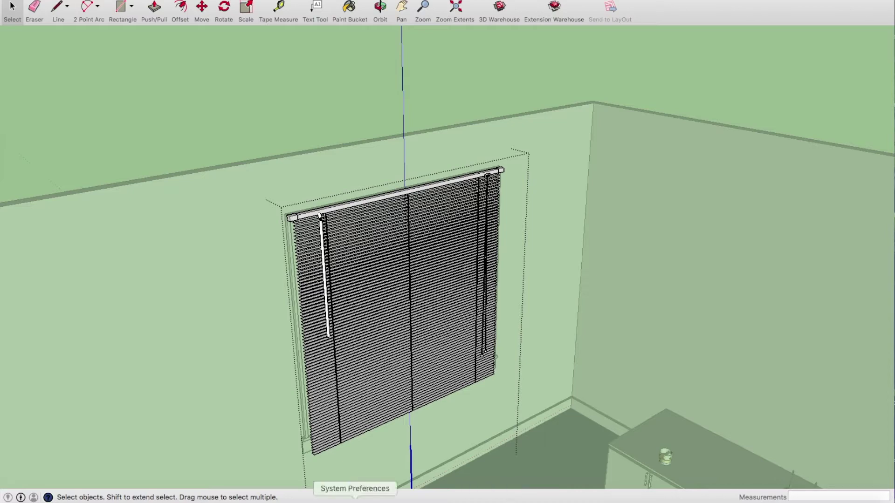
left_click(238, 55)
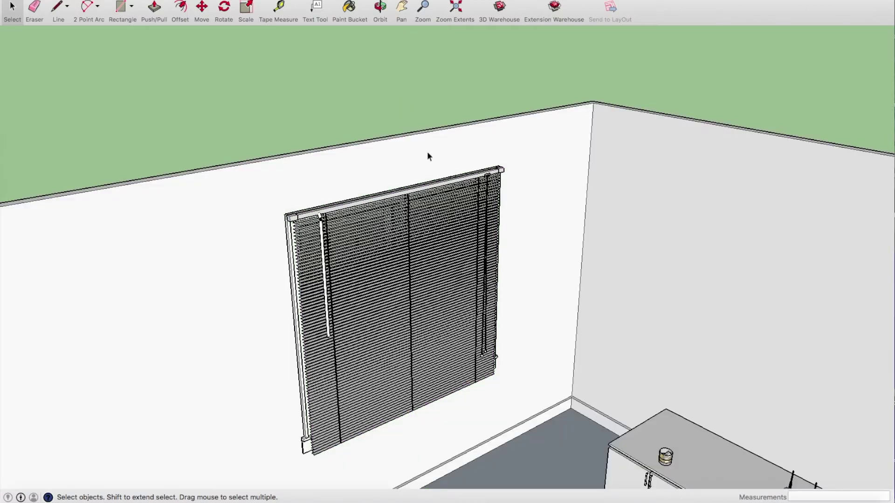
left_click(380, 11)
mouse_move(429, 199)
left_mouse_down()
mouse_move(549, 191)
mouse_move(506, 194)
mouse_move(654, 146)
mouse_move(719, 206)
left_mouse_up()
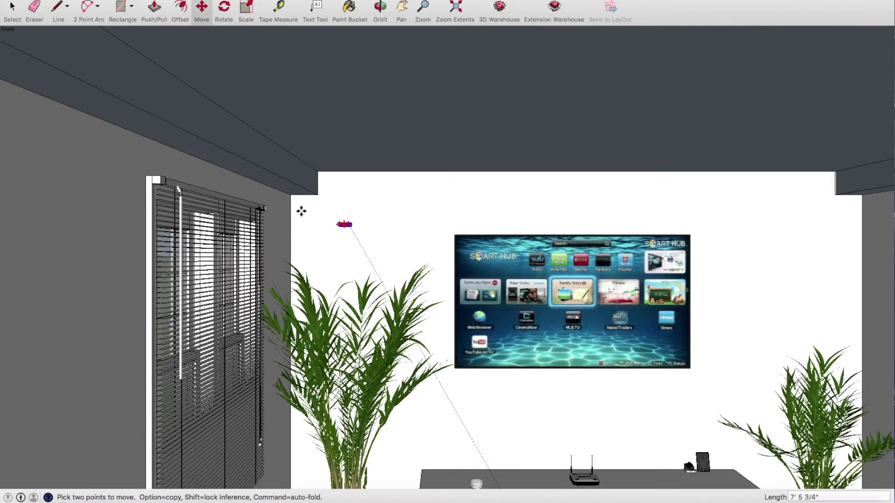
Place the recessed downlight into the ceiling near the corner above the blinds
scroll(301, 211, "up", 2)
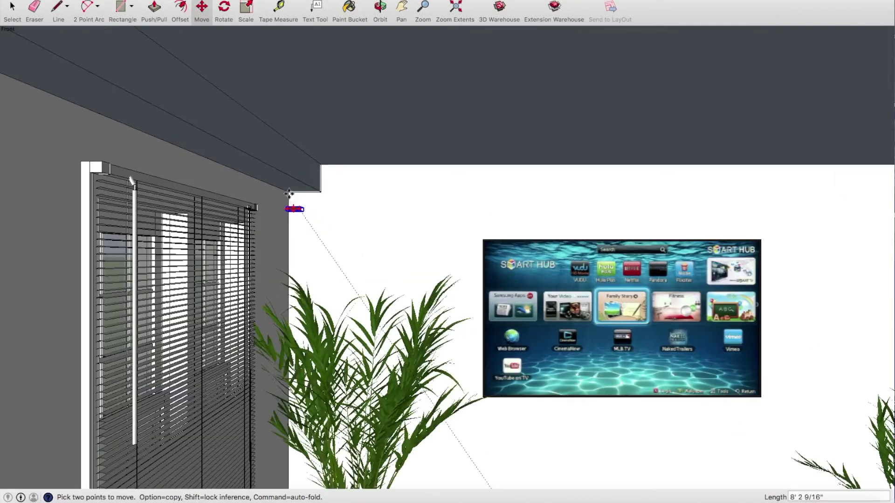
scroll(296, 200, "up", 3)
scroll(270, 184, "up", 2)
scroll(275, 170, "up", 2)
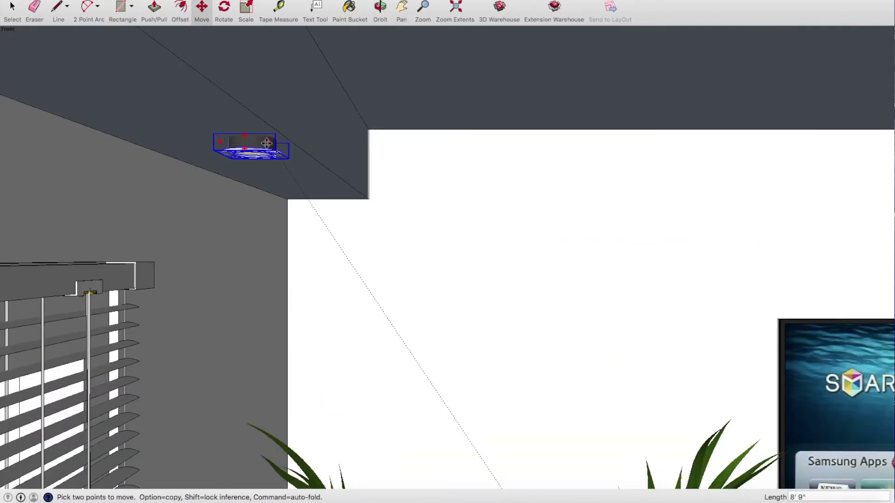
left_click(260, 131)
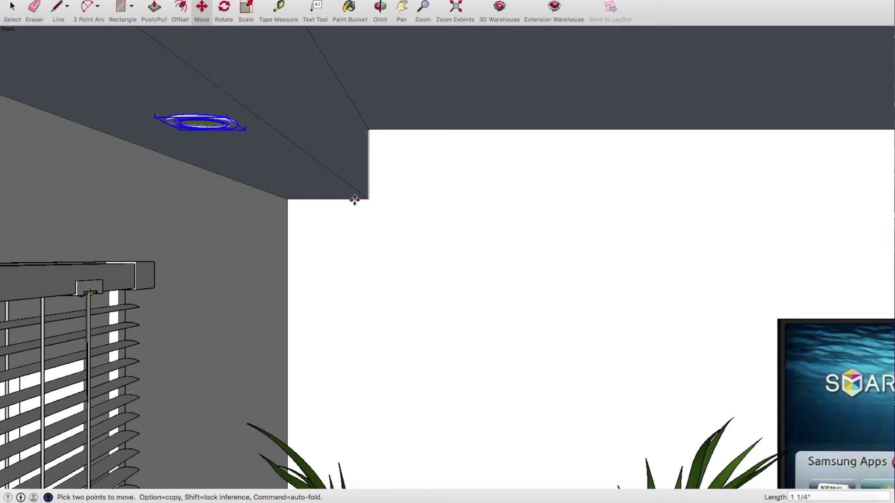
scroll(351, 200, "down", 2)
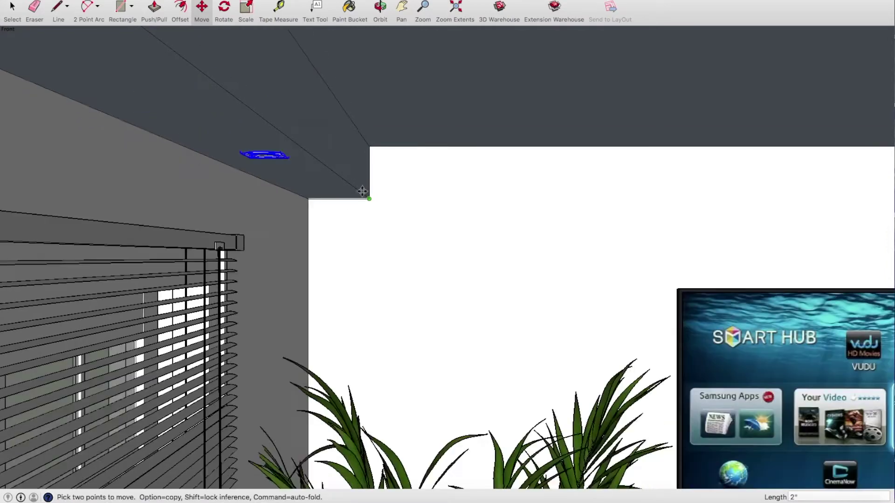
scroll(361, 190, "down", 2)
scroll(351, 187, "down", 2)
scroll(344, 186, "down", 1)
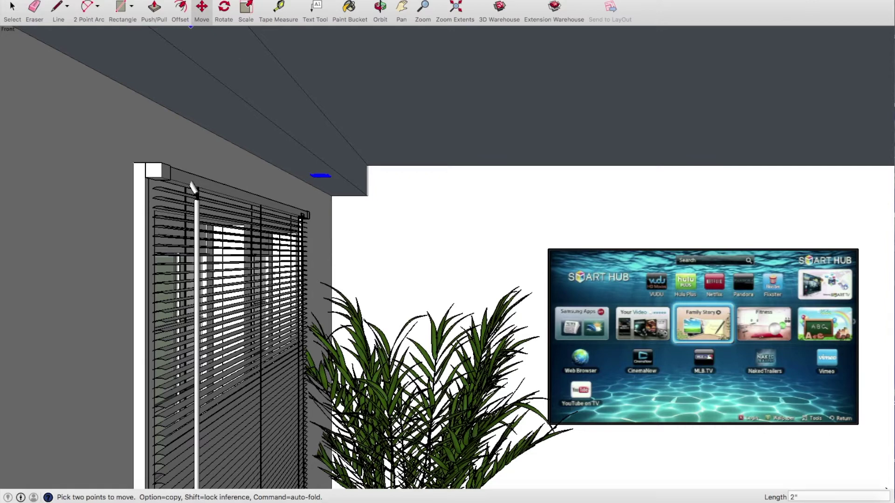
left_click(102, 1)
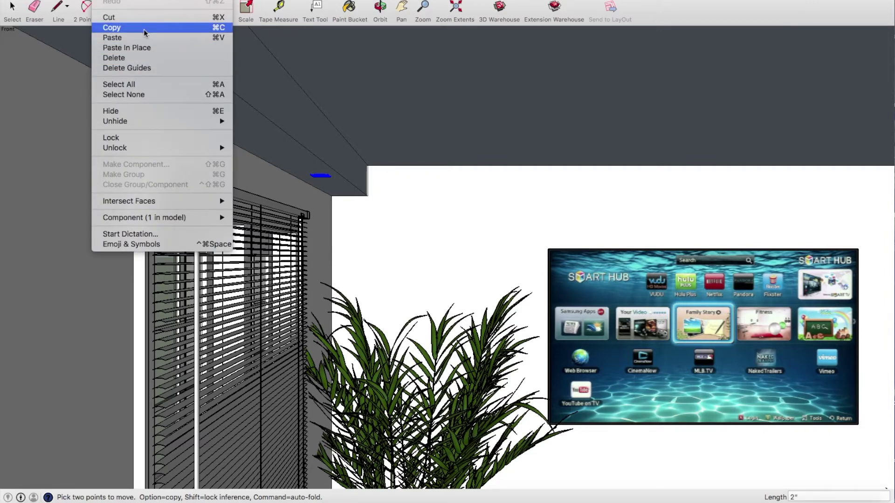
Copy the downlight, paste it in place and move it 4' 9 1/8" along the ceiling
left_click(144, 30)
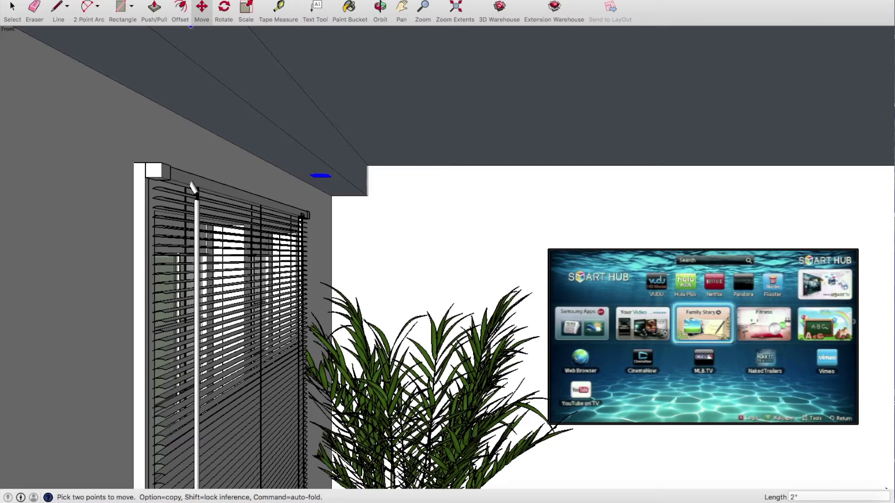
left_click(102, 1)
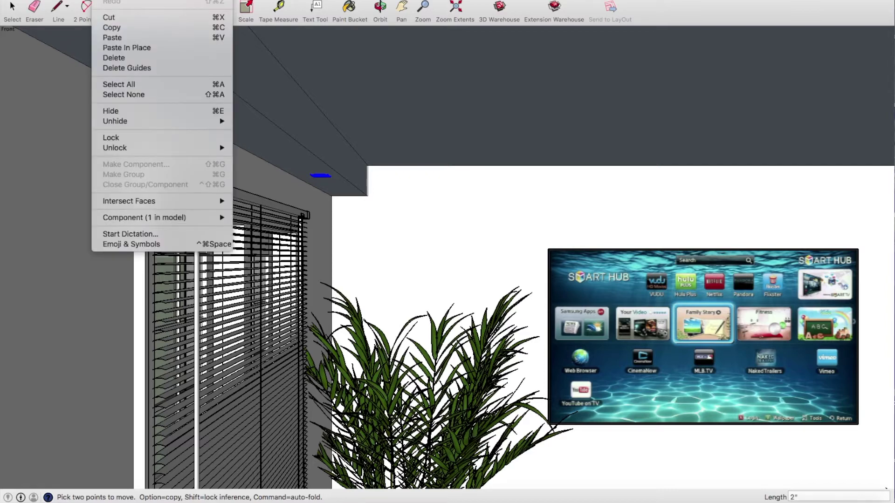
left_click(130, 46)
left_click(366, 196)
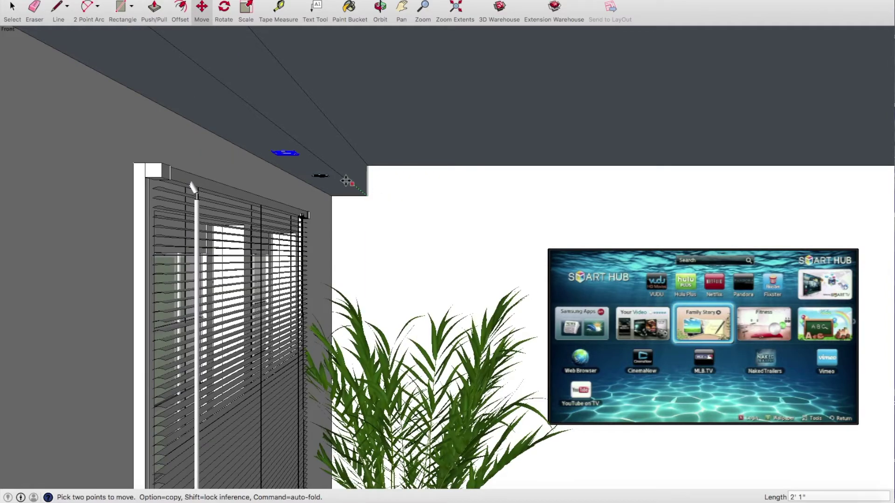
left_click(322, 159)
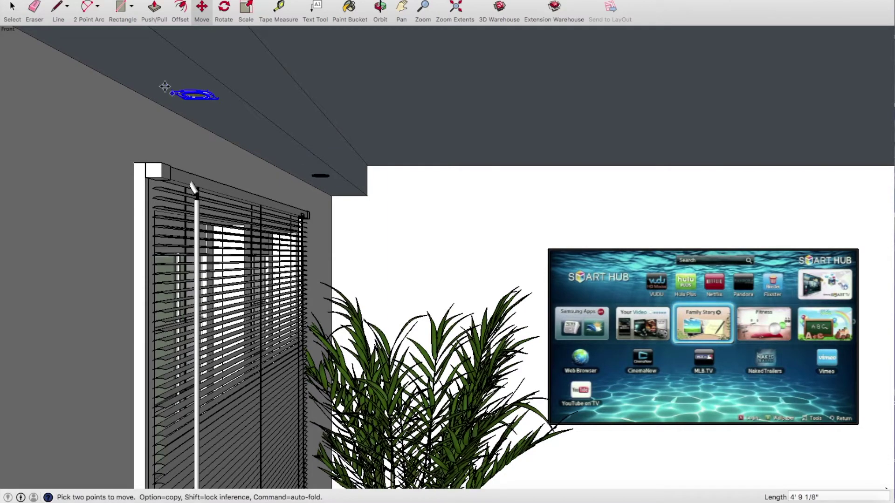
Group the two downlights, then copy and paste the group in place
left_click(19, 9)
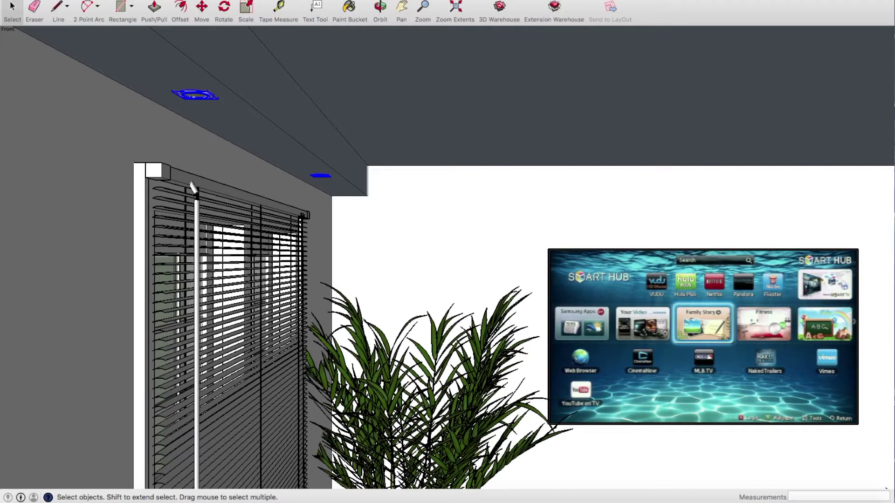
left_click(122, 174)
left_click(112, 0)
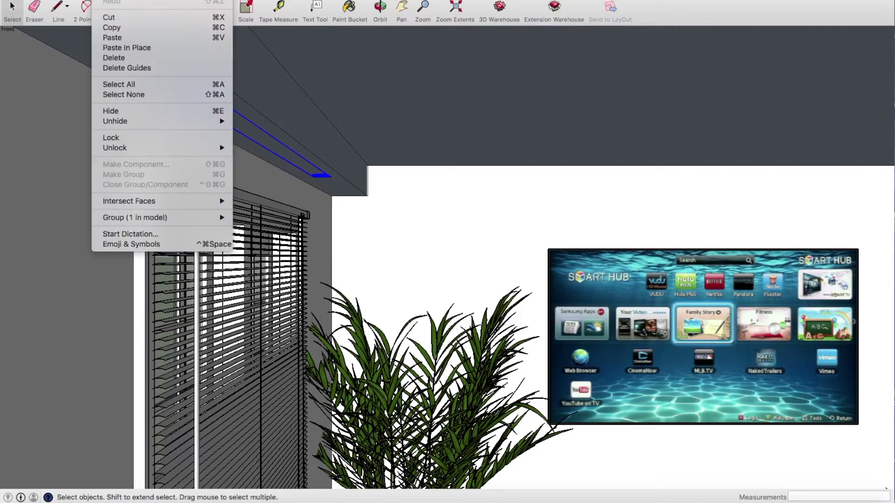
left_click(121, 27)
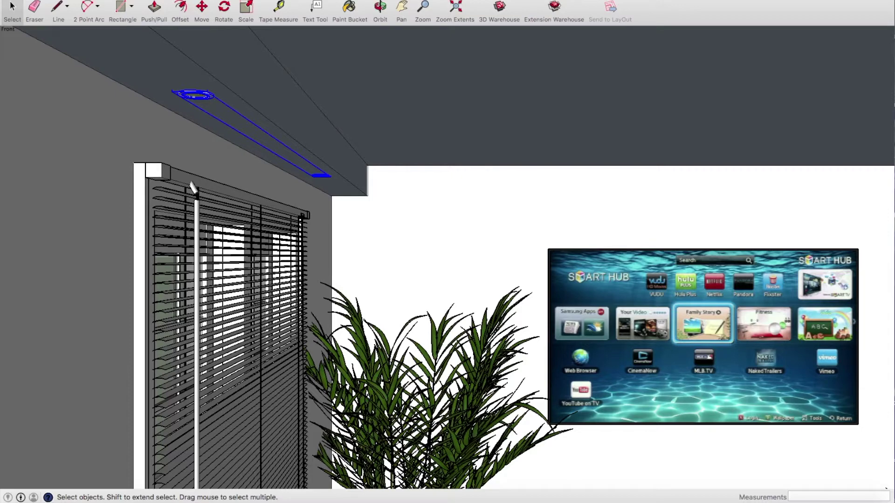
left_click(112, 0)
left_click(121, 49)
Move the downlight strip about 12' 6" from the ceiling corner toward the far corner
key("m")
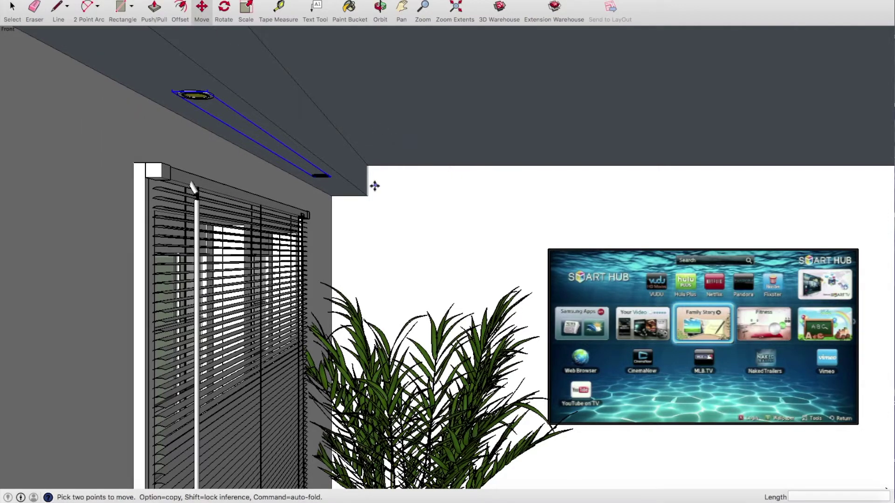
scroll(370, 187, "down", 2)
scroll(356, 196, "down", 1)
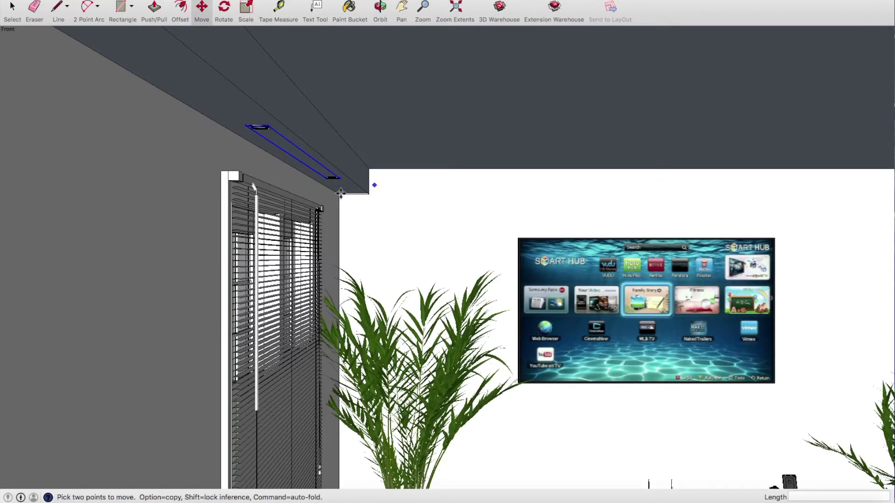
scroll(341, 194, "down", 1)
left_click(341, 193)
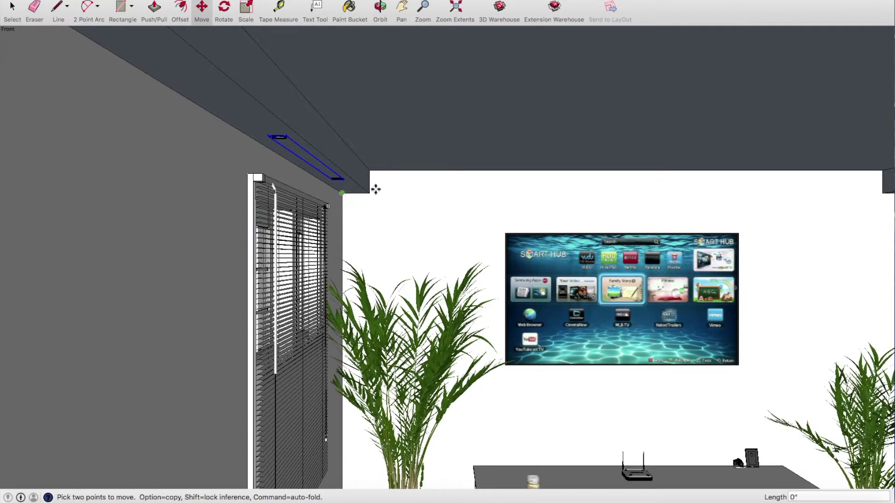
scroll(773, 191, "down", 1)
scroll(792, 193, "up", 2)
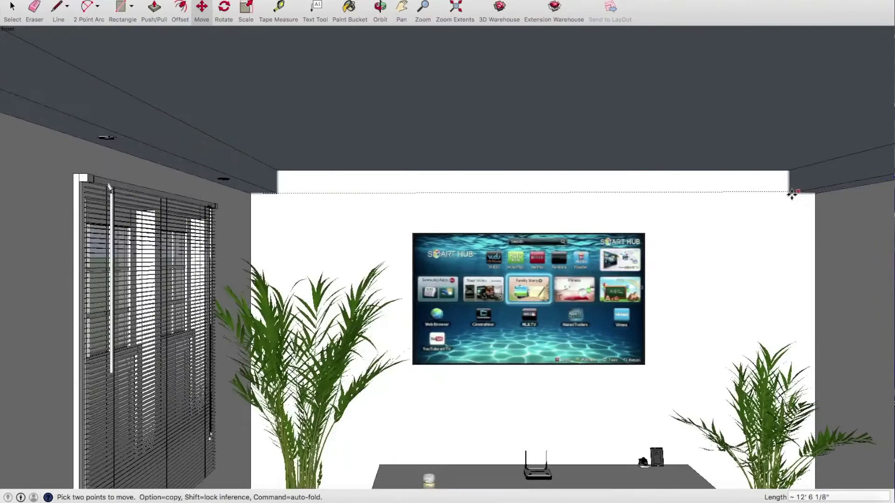
scroll(789, 194, "up", 2)
left_click(787, 193)
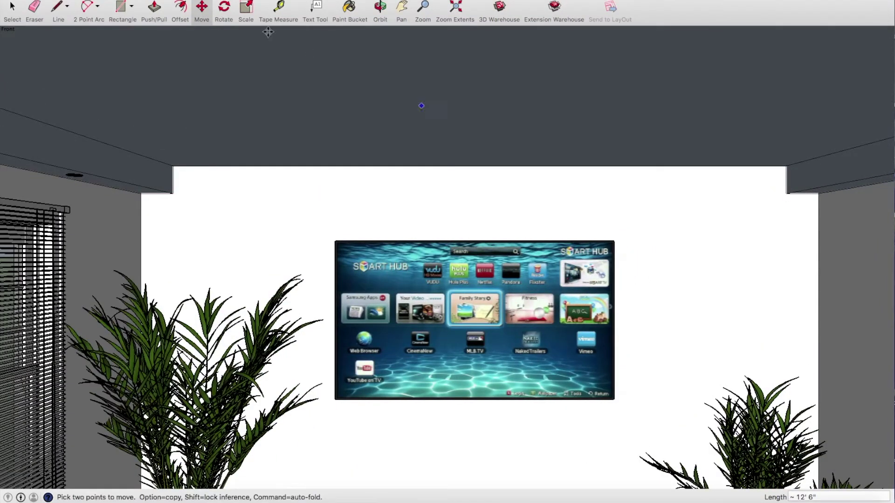
Switch to the Front standard view and pan to show the whole cabinet
left_click(100, 1)
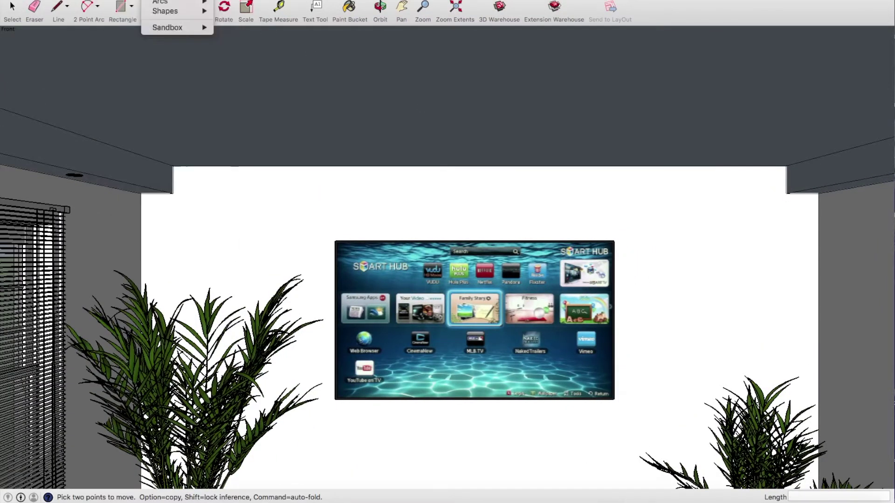
left_click(316, 31)
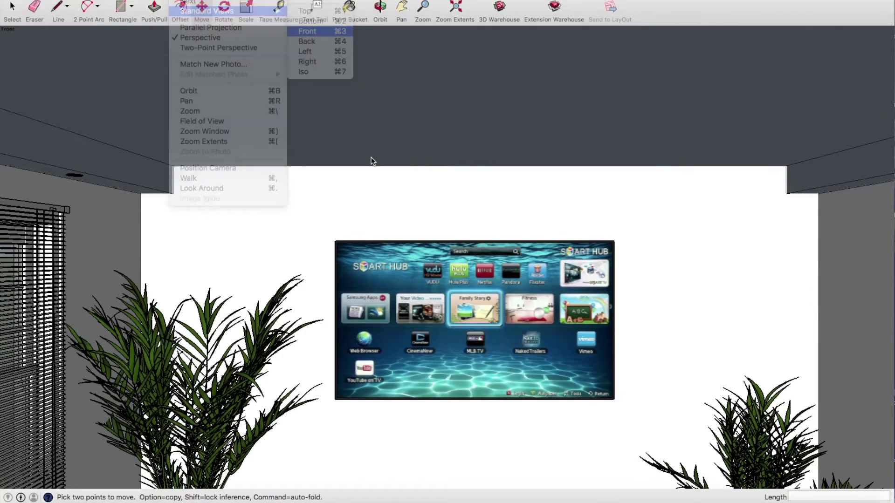
left_click(401, 9)
mouse_move(435, 220)
left_mouse_down()
mouse_move(432, 135)
mouse_move(415, 176)
left_mouse_up()
scroll(432, 135, "down", 2)
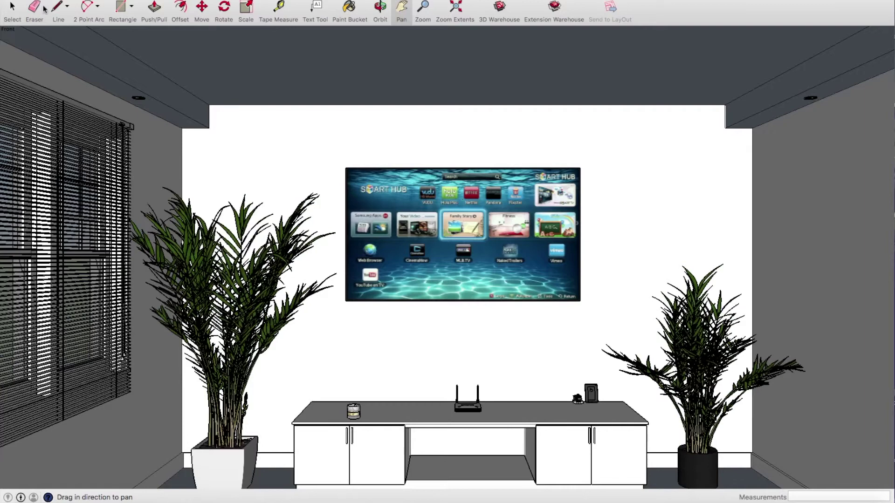
Copy the ceiling downlight strip and paste the copy onto the ceiling
left_click(14, 9)
left_click(139, 100)
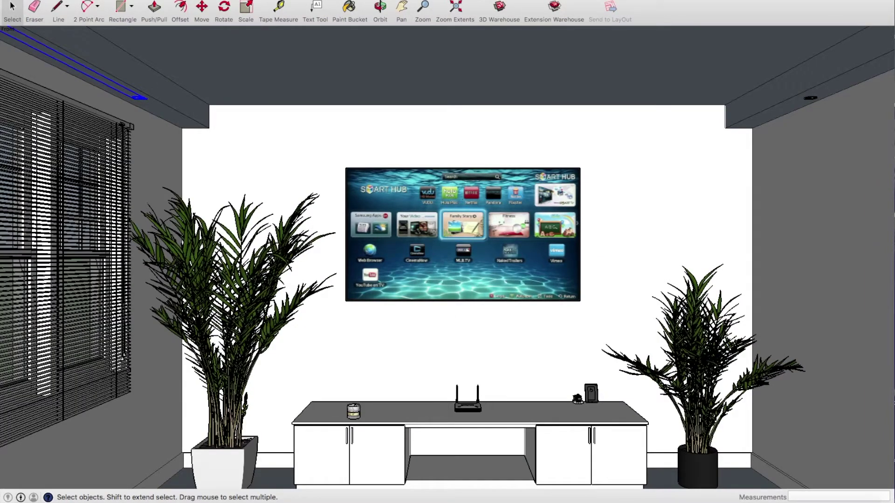
left_click(108, 1)
left_click(105, 36)
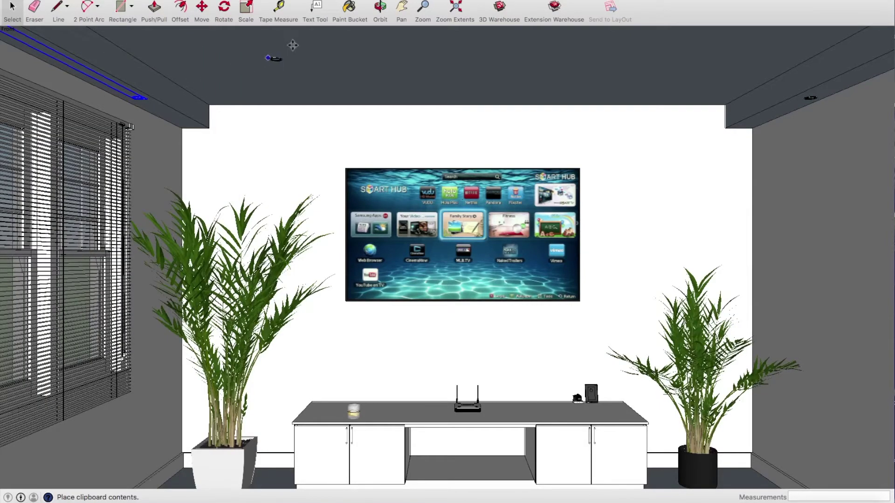
left_click(263, 38)
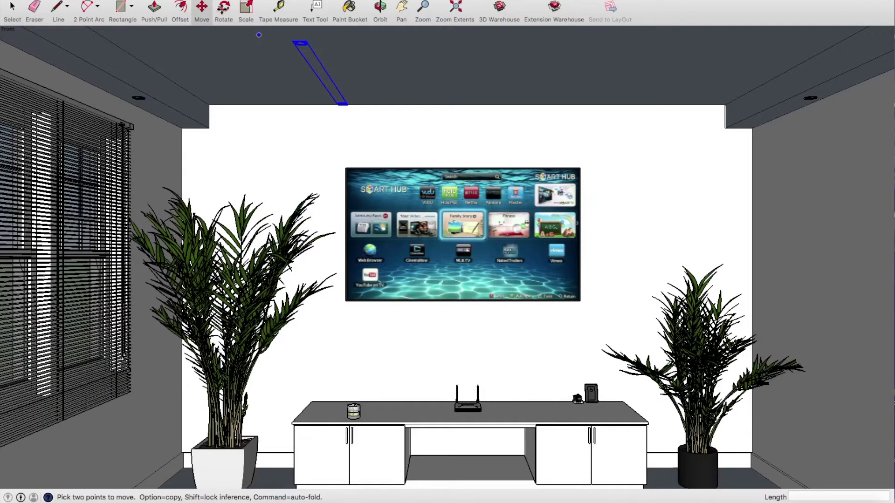
Rotate the pasted downlight strip 90° so it runs across the ceiling
key("q")
left_click(342, 64)
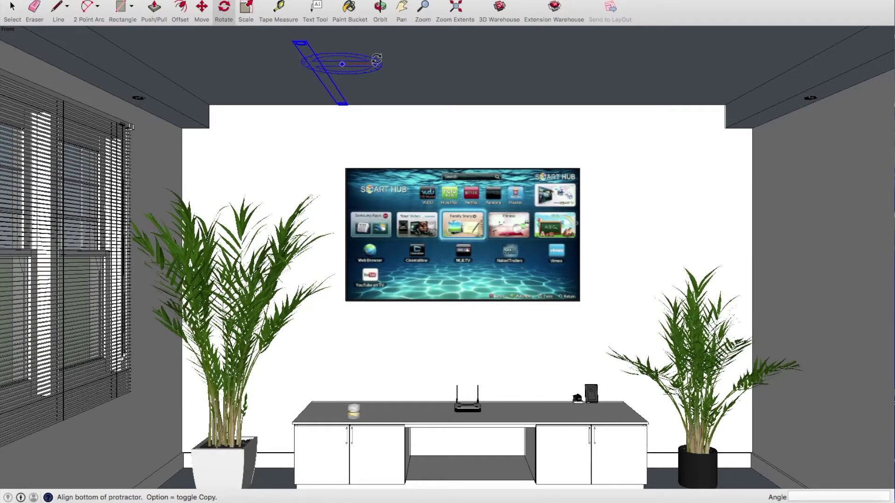
left_click(376, 64)
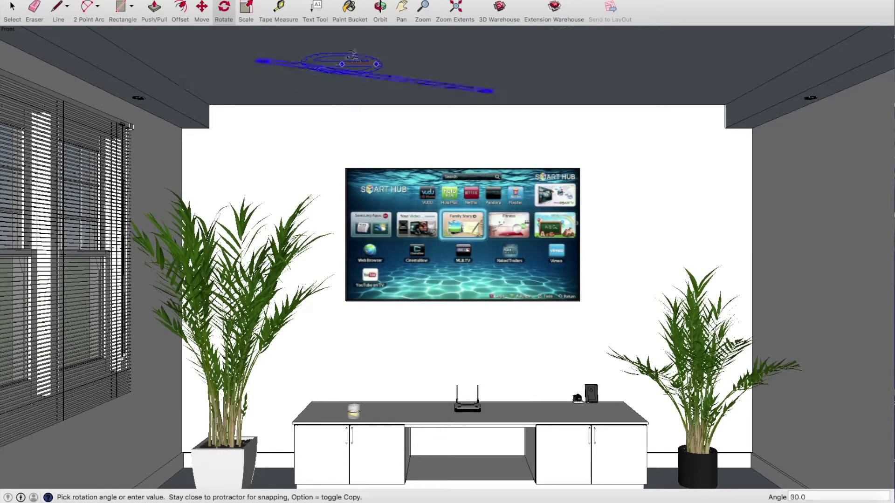
left_click(330, 46)
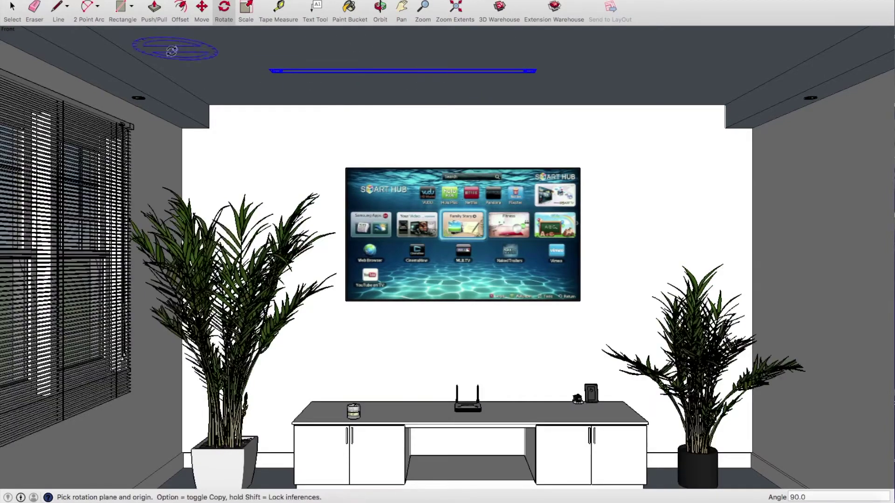
scroll(261, 58, "up", 1)
scroll(261, 58, "up", 1)
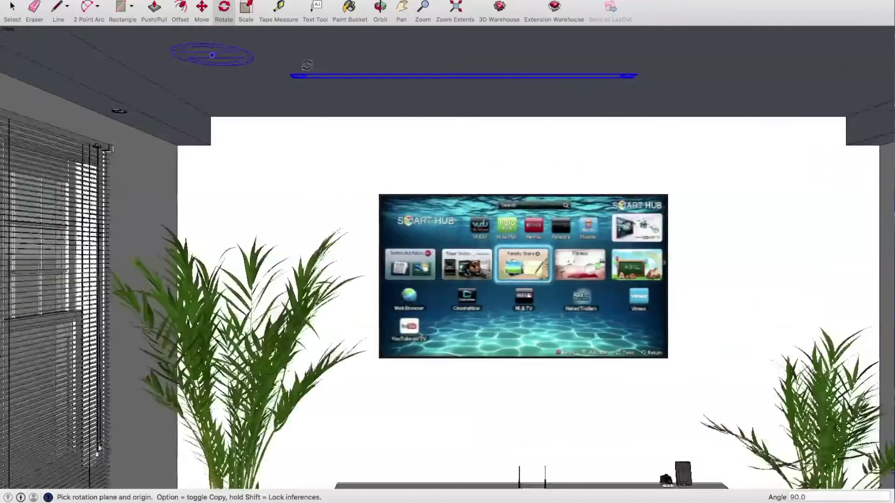
scroll(303, 65, "up", 3)
scroll(366, 89, "up", 2)
scroll(372, 124, "up", 1)
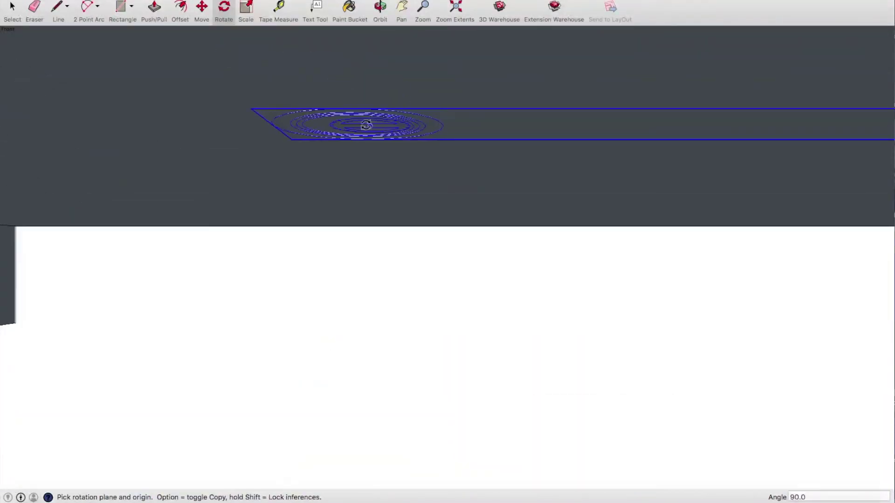
scroll(371, 124, "up", 1)
left_click(201, 9)
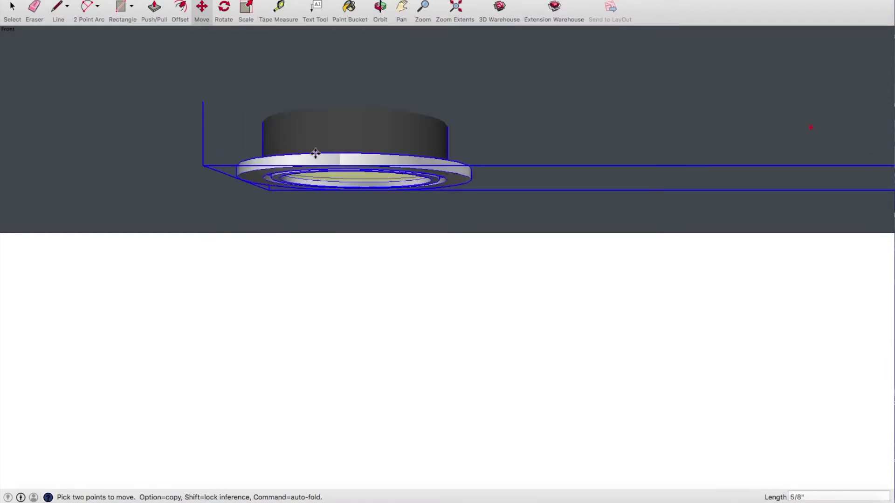
Zoom out to view the rotated downlight strip on the ceiling above the TV
scroll(311, 114, "down", 2)
scroll(311, 111, "down", 1)
scroll(311, 110, "down", 2)
scroll(310, 112, "down", 2)
scroll(310, 112, "down", 1)
scroll(310, 112, "down", 1)
scroll(307, 112, "down", 1)
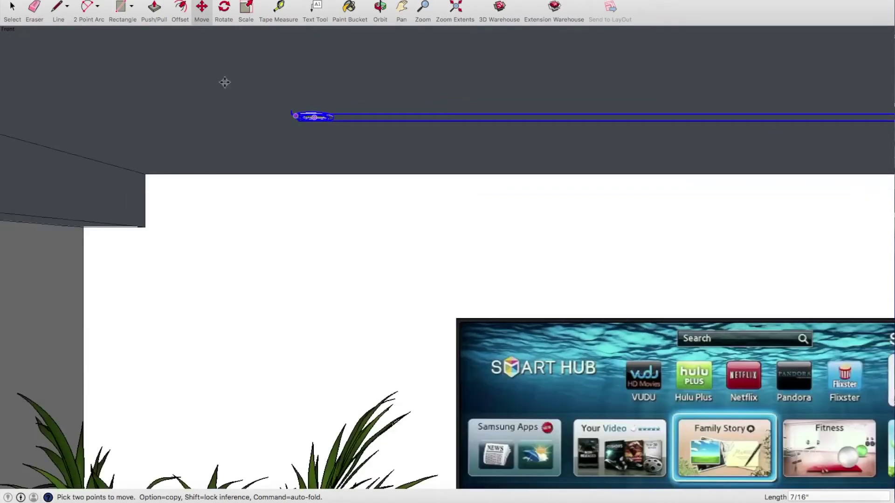
scroll(224, 82, "down", 2)
scroll(326, 128, "down", 2)
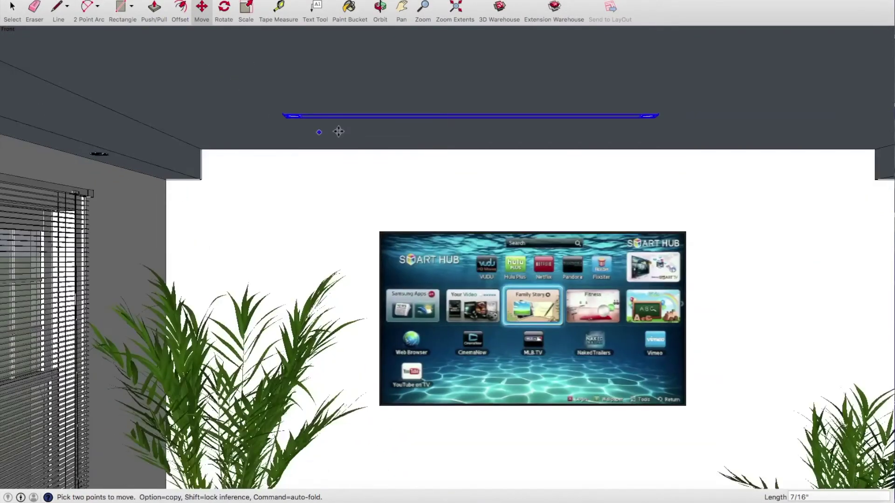
scroll(395, 160, "down", 1)
scroll(396, 159, "down", 1)
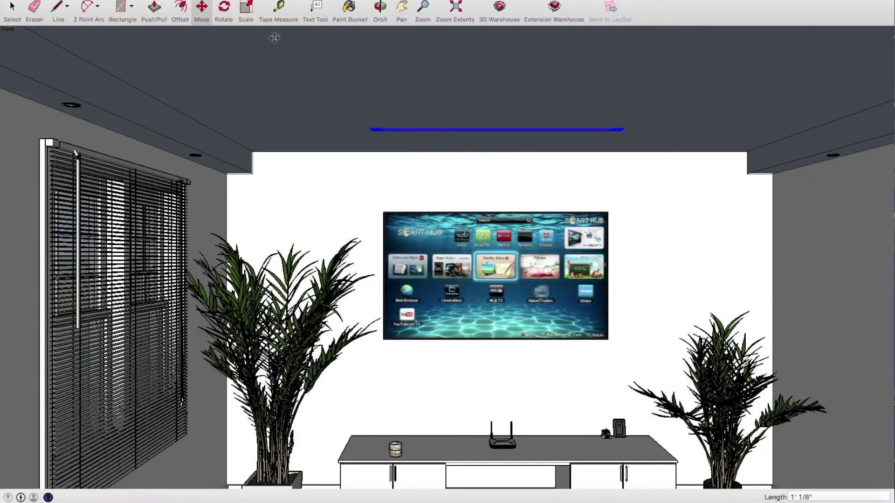
left_click(186, 0)
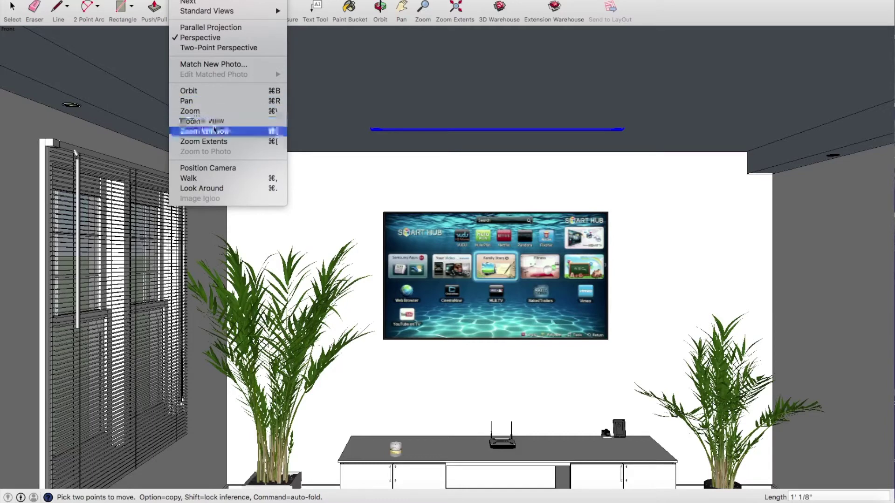
mouse_move(207, 11)
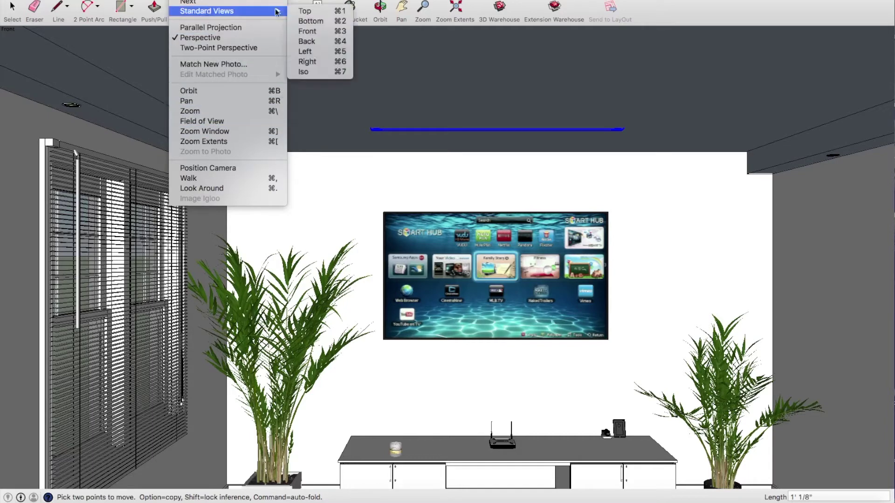
Switch to the Front standard view and pan to frame the whole room
left_click(308, 30)
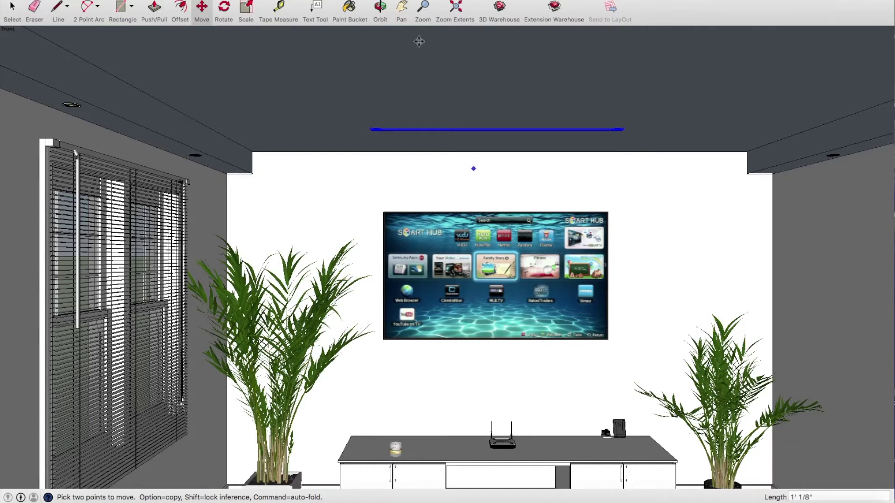
left_click(400, 13)
left_click_drag(473, 173, 430, 108)
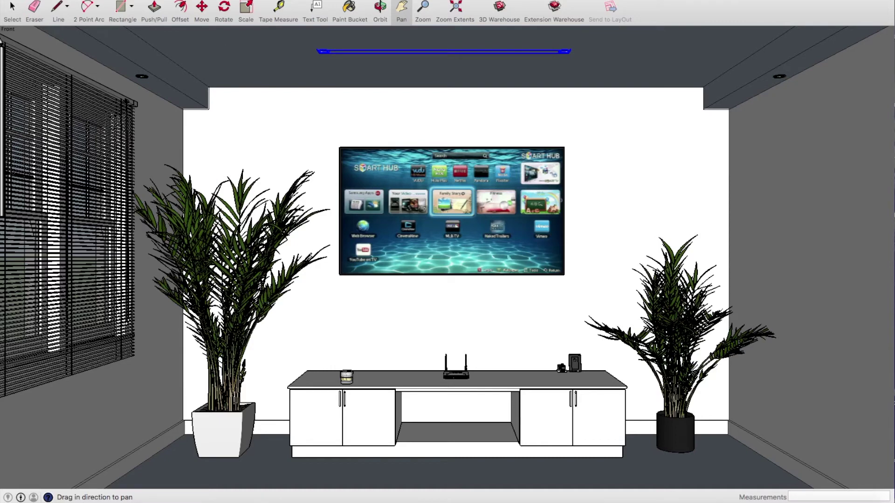
right_click(682, 499)
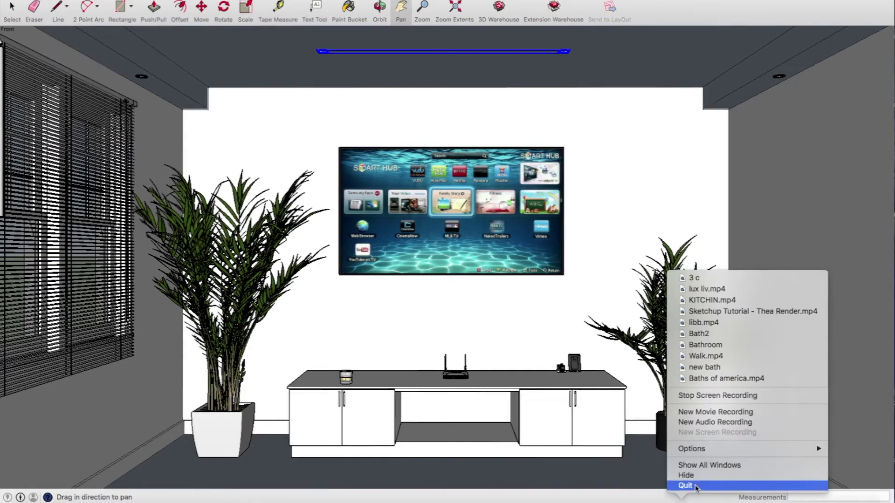